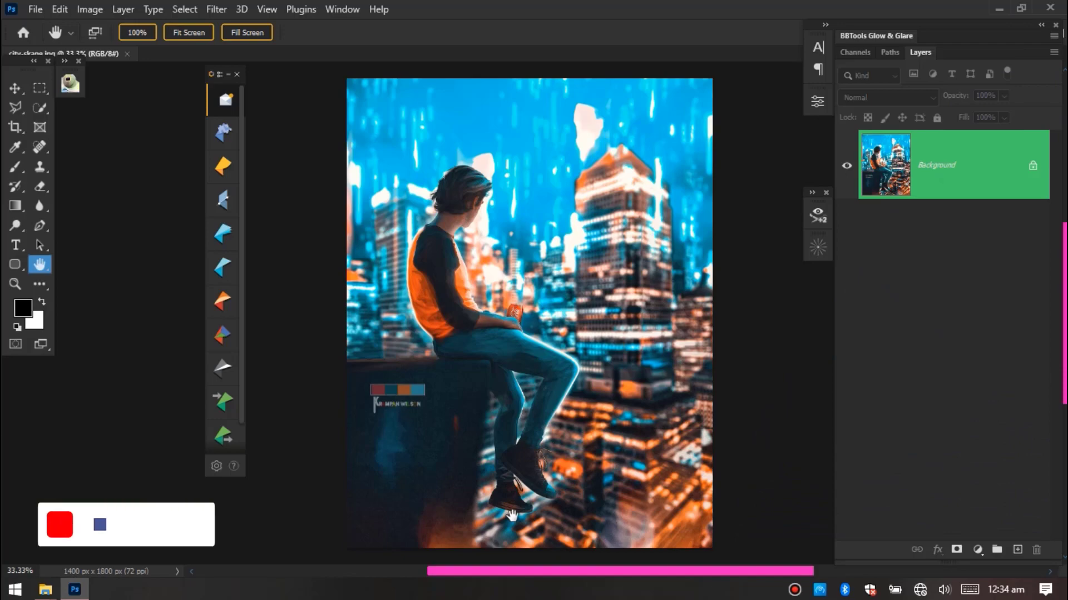
Launch Imagemotion v.1.3 from Window > Extensions (legacy) and dock its panel beside the photo
{"action": "scroll", "coordinate": [470, 321], "scroll_direction": "up", "scroll_amount": 3}
{"action": "mouse_move", "coordinate": [471, 321]}
{"action": "left_mouse_down"}
{"action": "mouse_move", "coordinate": [517, 334]}
{"action": "mouse_move", "coordinate": [417, 441]}
{"action": "mouse_move", "coordinate": [456, 438]}
{"action": "mouse_move", "coordinate": [450, 389]}
{"action": "mouse_move", "coordinate": [465, 331]}
{"action": "left_mouse_up"}
{"action": "scroll", "coordinate": [467, 325], "scroll_direction": "down", "scroll_amount": 3}
{"action": "scroll", "coordinate": [467, 326], "scroll_direction": "up", "scroll_amount": 2}
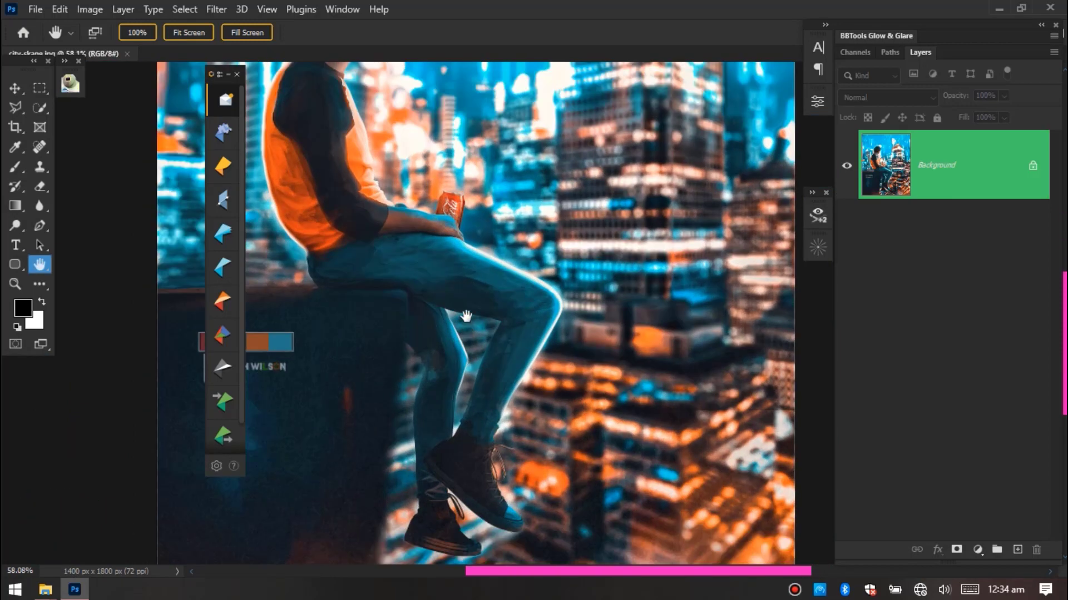
{"action": "left_click", "coordinate": [343, 9]}
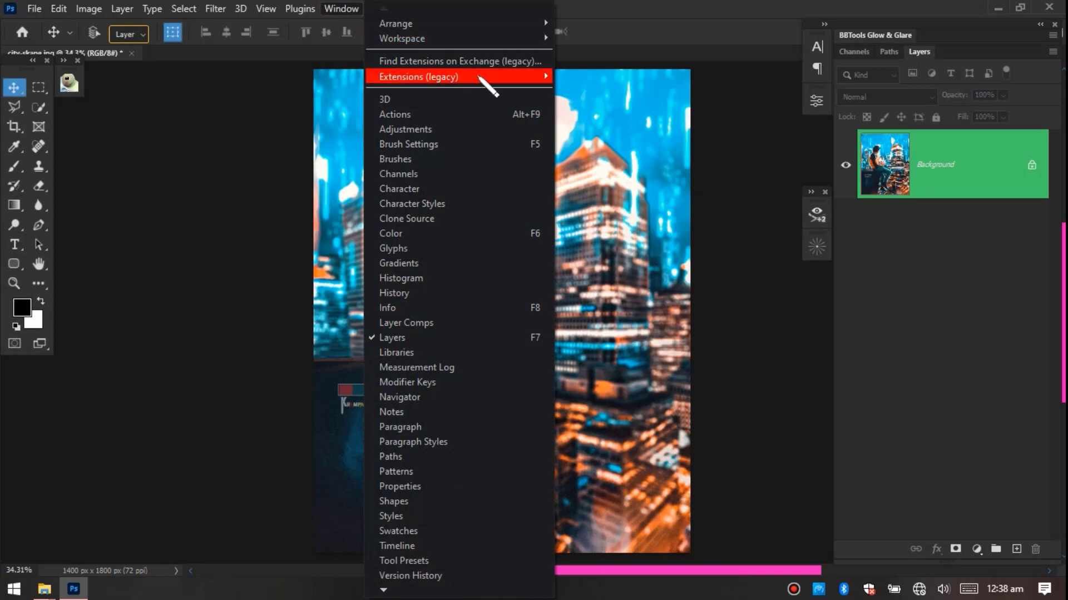
{"action": "mouse_move", "coordinate": [479, 79]}
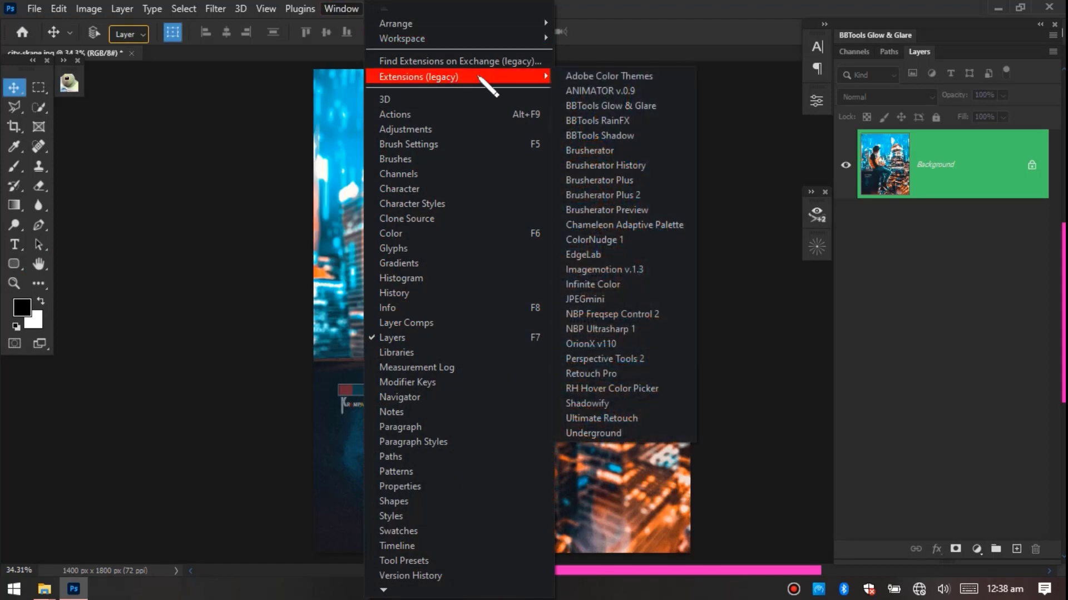
{"action": "left_click", "coordinate": [605, 271]}
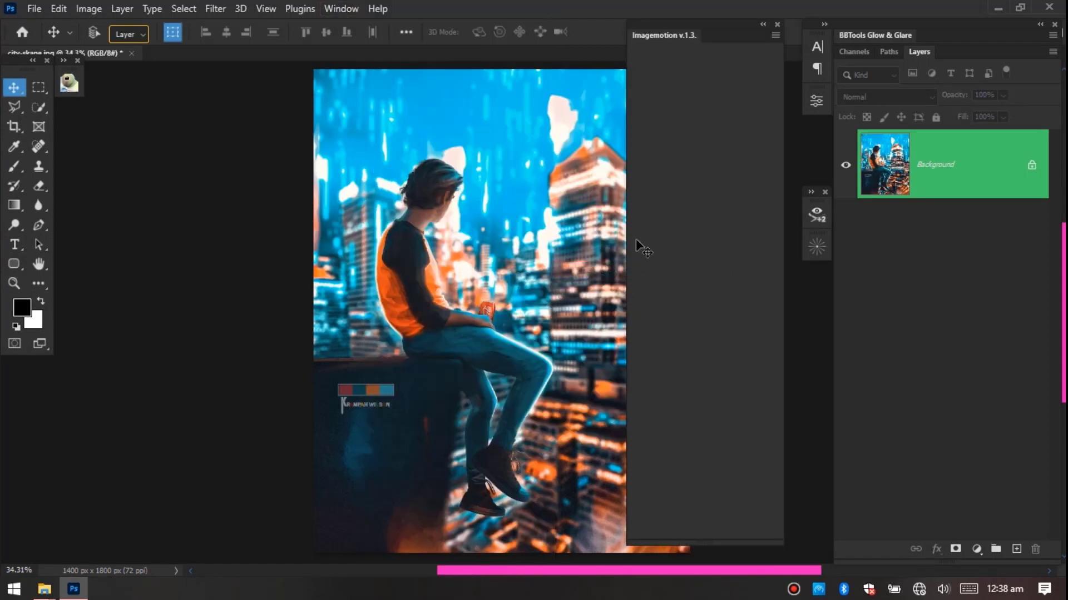
{"action": "left_click_drag", "start_coordinate": [700, 32], "coordinate": [737, 28]}
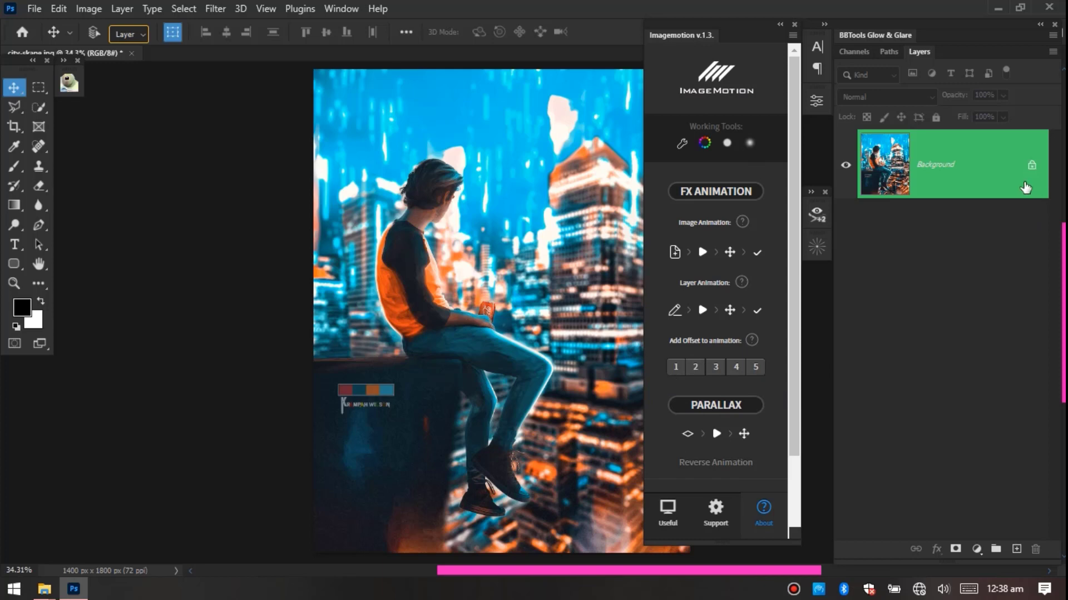
Start the PARALLAX setup and accept the Script Alert, adding an empty ObjectID_1 layer
{"action": "left_click", "coordinate": [688, 434]}
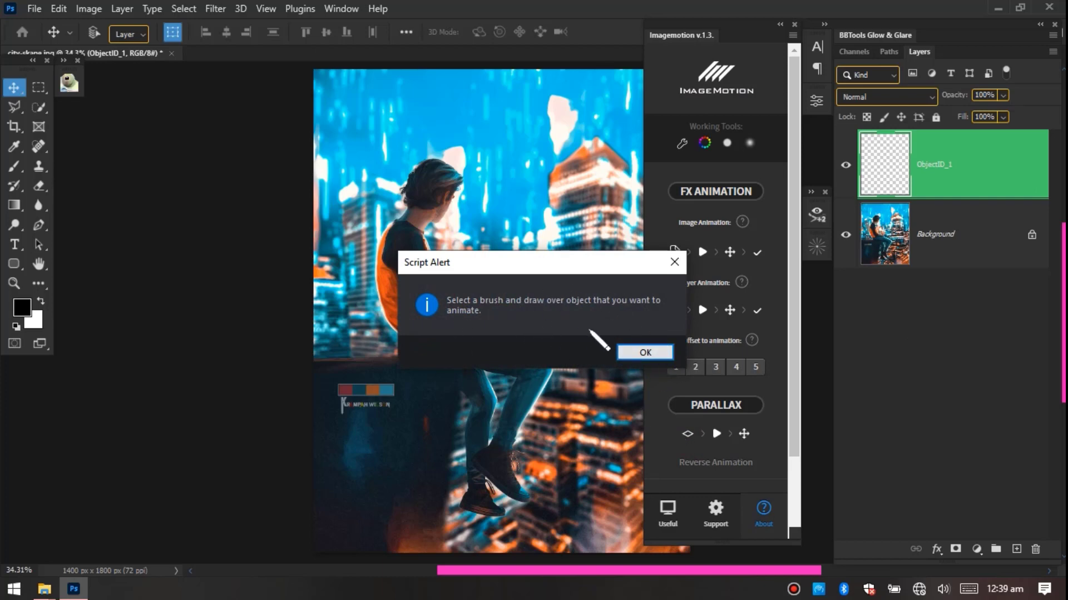
{"action": "left_click", "coordinate": [644, 353]}
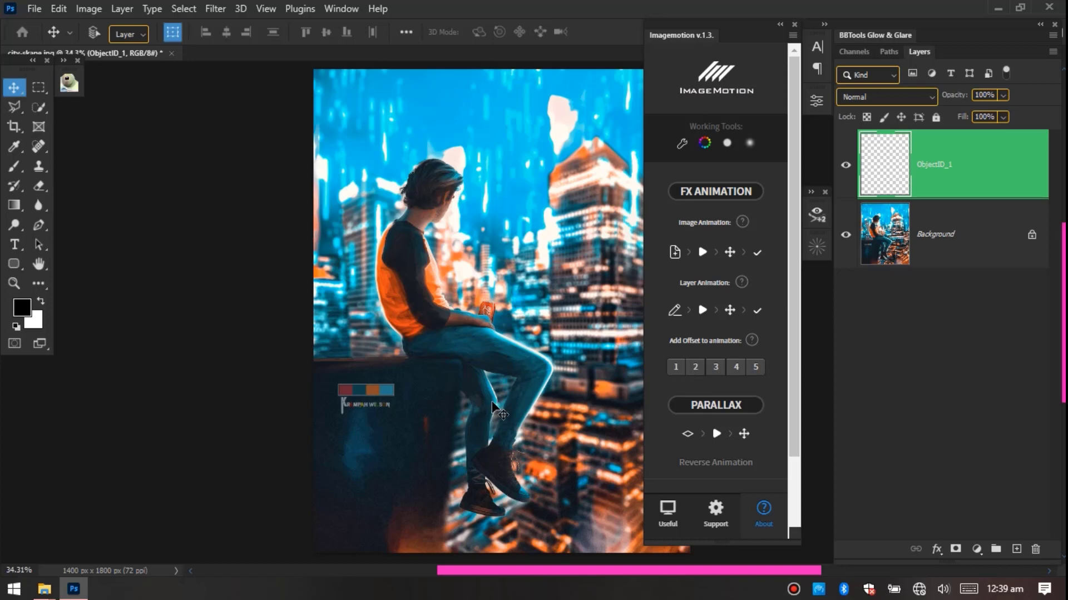
{"action": "scroll", "coordinate": [421, 411], "scroll_direction": "up", "scroll_amount": 5}
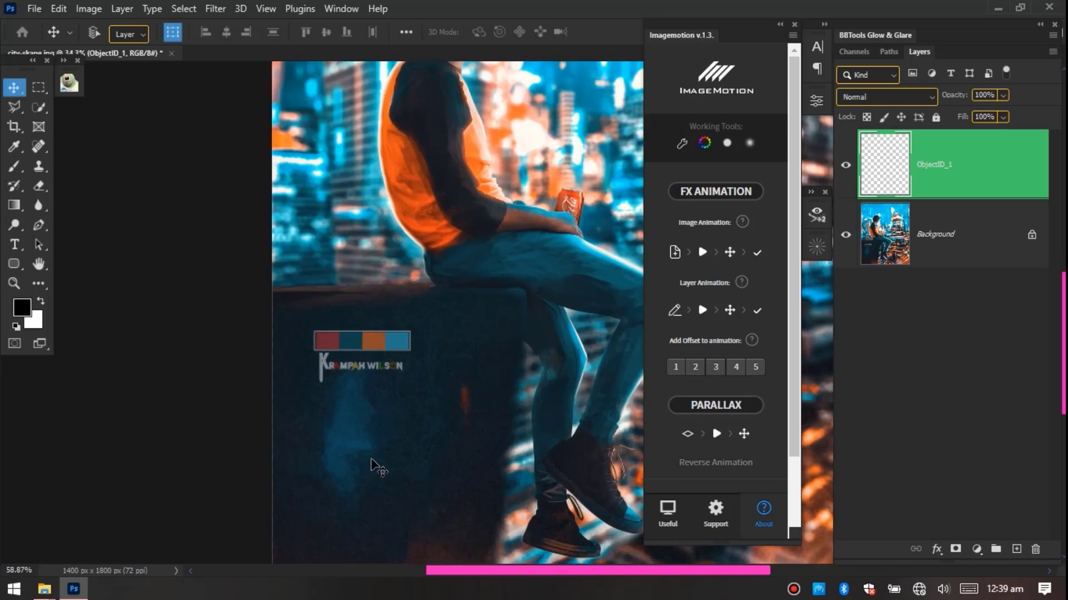
{"action": "scroll", "coordinate": [341, 231], "scroll_direction": "down", "scroll_amount": 2}
{"action": "scroll", "coordinate": [388, 285], "scroll_direction": "up", "scroll_amount": 1}
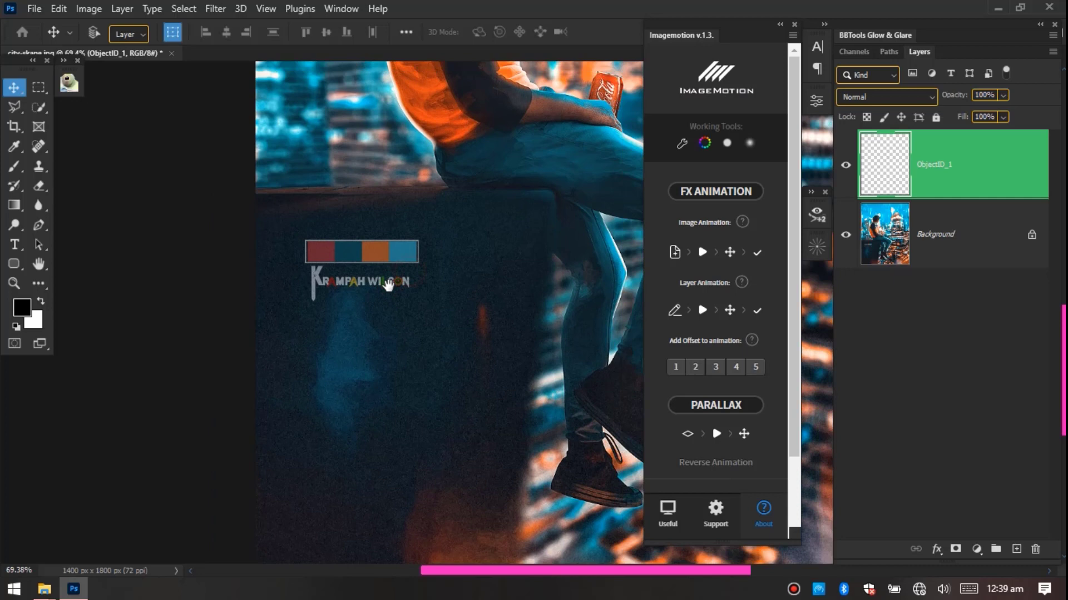
{"action": "scroll", "coordinate": [544, 388], "scroll_direction": "down", "scroll_amount": 4}
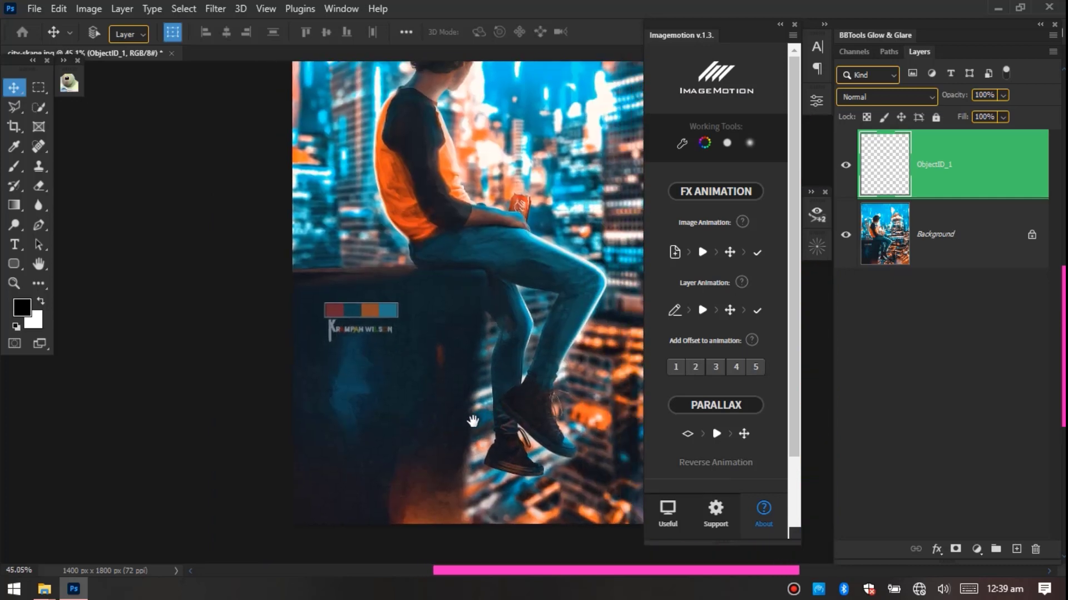
{"action": "scroll", "coordinate": [449, 357], "scroll_direction": "up", "scroll_amount": 2}
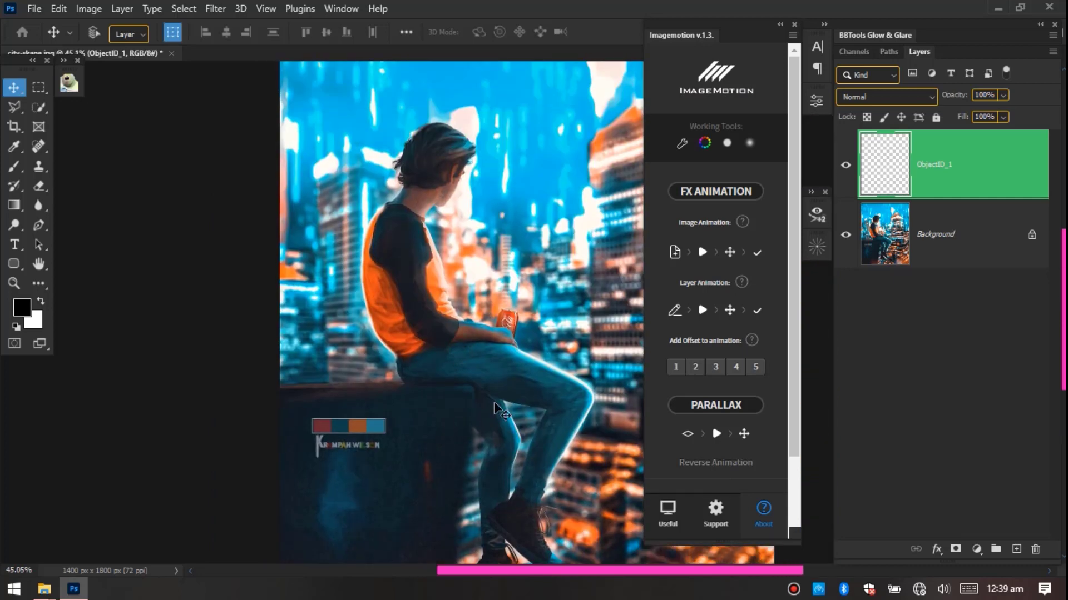
On the Background layer, use Quick Selection's Select Subject on the man and add the ledge
{"action": "left_click", "coordinate": [947, 238]}
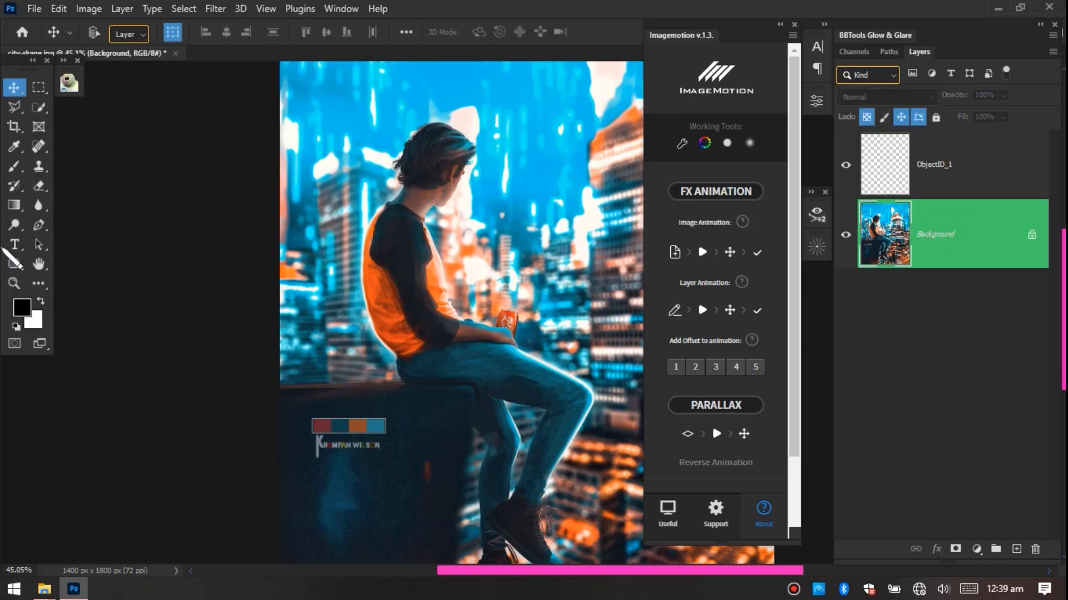
{"action": "left_click", "coordinate": [36, 108]}
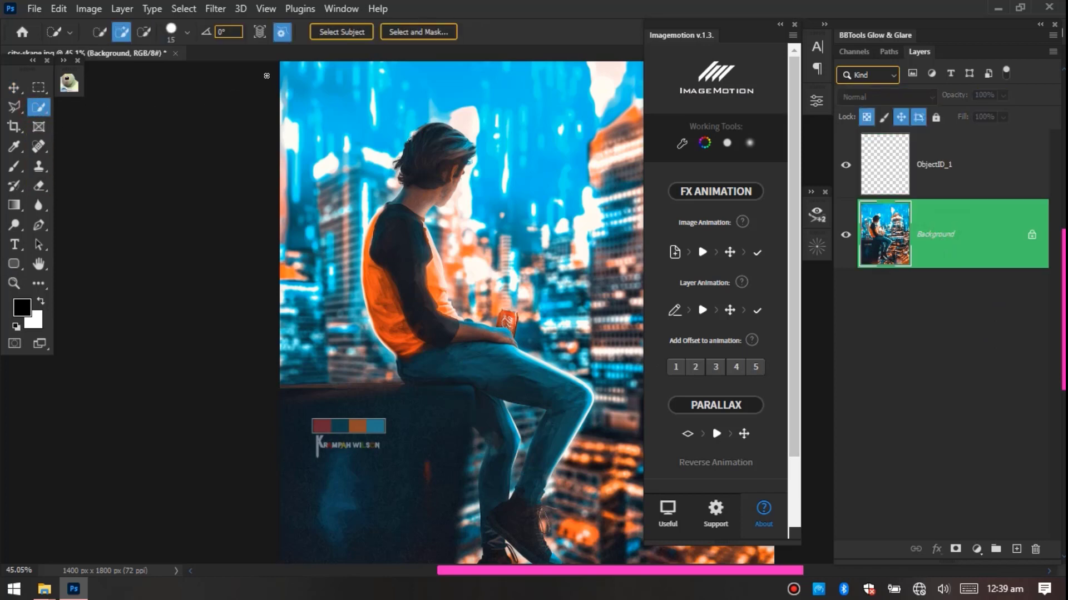
{"action": "left_click", "coordinate": [342, 32]}
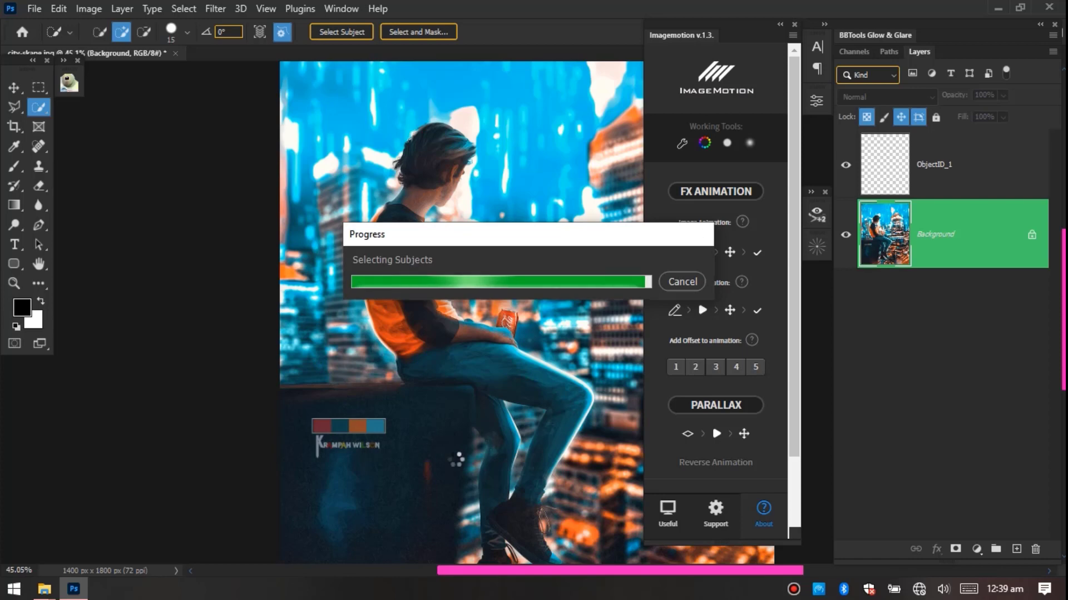
{"action": "left_click_drag", "start_coordinate": [454, 454], "coordinate": [455, 300]}
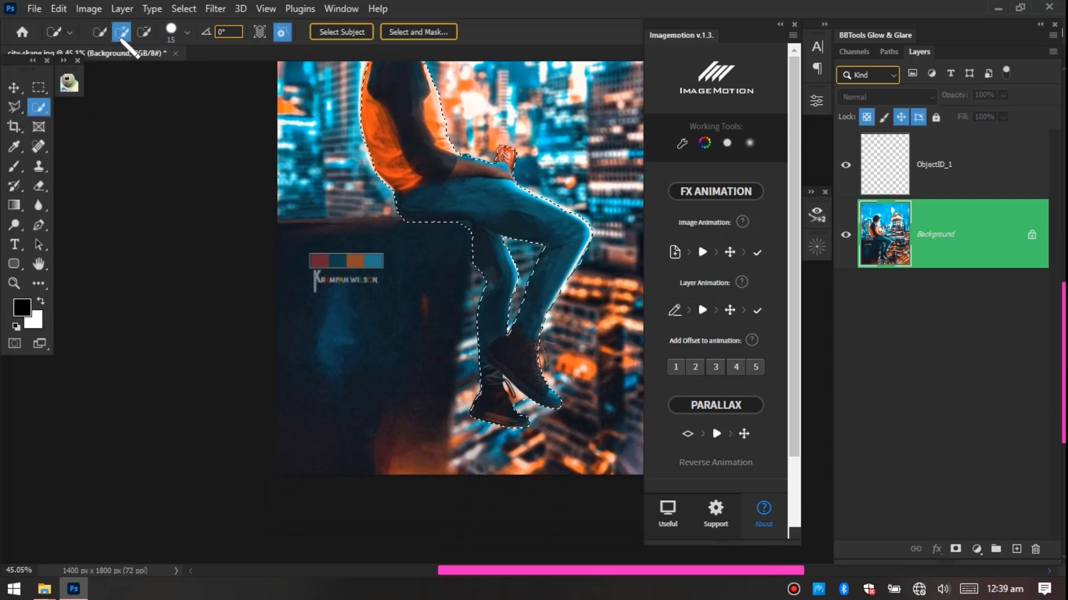
{"action": "mouse_move", "coordinate": [410, 229]}
{"action": "left_mouse_down"}
{"action": "mouse_move", "coordinate": [338, 335]}
{"action": "mouse_move", "coordinate": [299, 438]}
{"action": "mouse_move", "coordinate": [431, 442]}
{"action": "left_mouse_up"}
Subtract stray background from the selection near the top-left edge and along the jeans
{"action": "scroll", "coordinate": [321, 234], "scroll_direction": "up", "scroll_amount": 5}
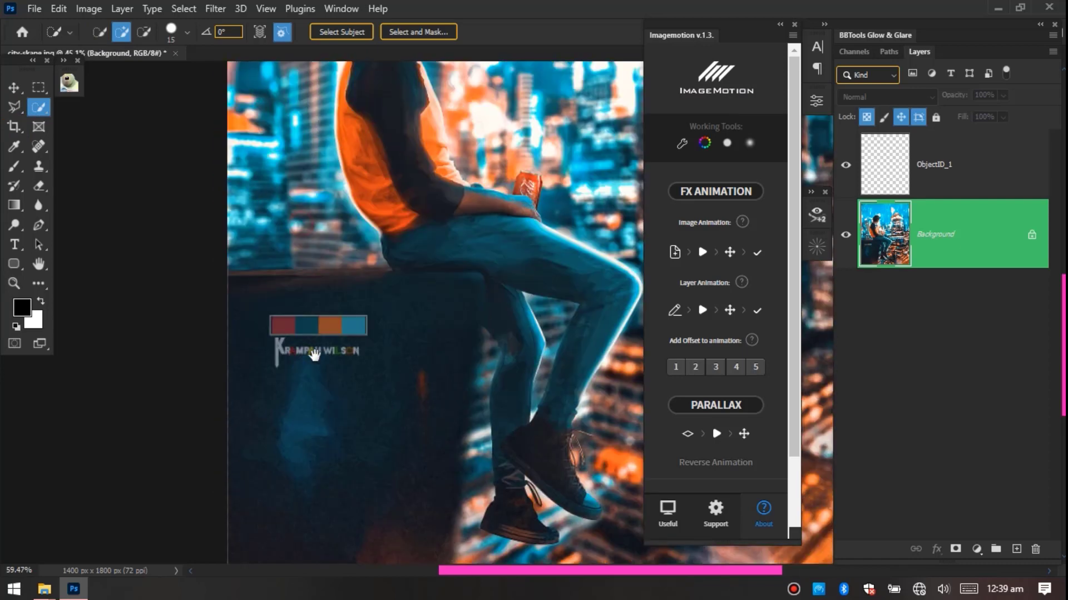
{"action": "left_click_drag", "start_coordinate": [269, 283], "coordinate": [382, 399]}
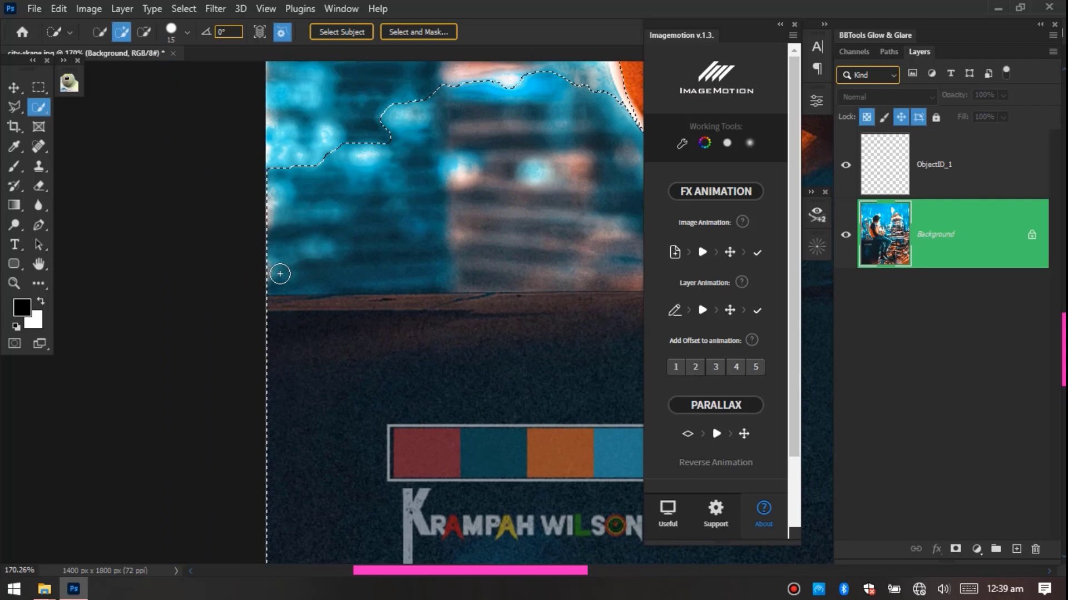
{"action": "mouse_move", "coordinate": [267, 254]}
{"action": "left_mouse_down", "text": "alt"}
{"action": "mouse_move", "coordinate": [324, 248]}
{"action": "mouse_move", "coordinate": [313, 264]}
{"action": "left_mouse_up", "text": "alt"}
{"action": "left_click_drag", "start_coordinate": [506, 241], "coordinate": [367, 399]}
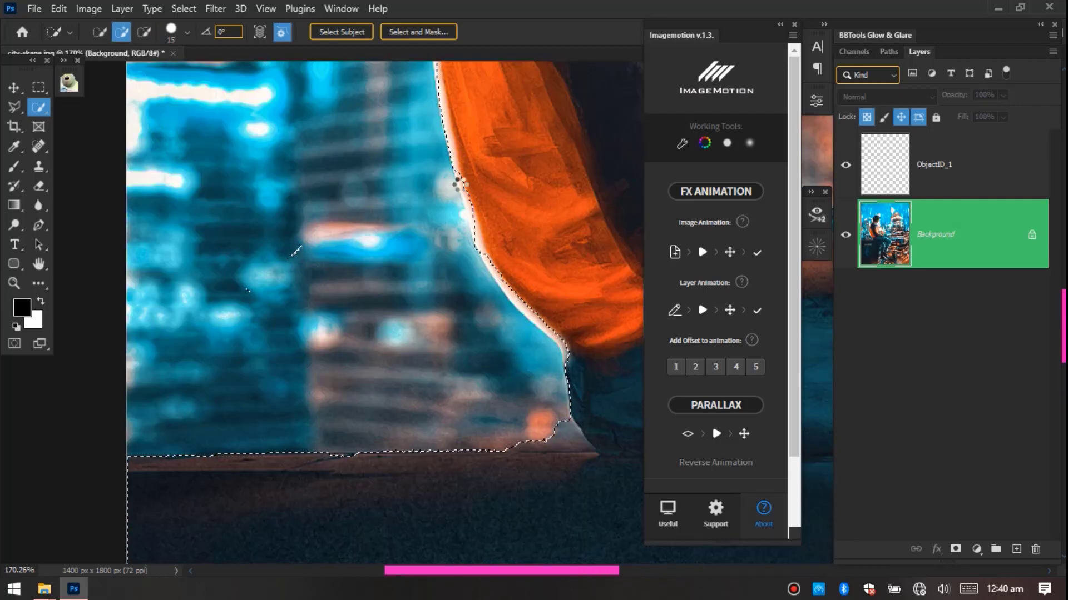
{"action": "left_click_drag", "start_coordinate": [564, 442], "coordinate": [276, 459]}
{"action": "scroll", "coordinate": [441, 405], "scroll_direction": "down", "scroll_amount": 10}
{"action": "scroll", "coordinate": [417, 239], "scroll_direction": "up", "scroll_amount": 3}
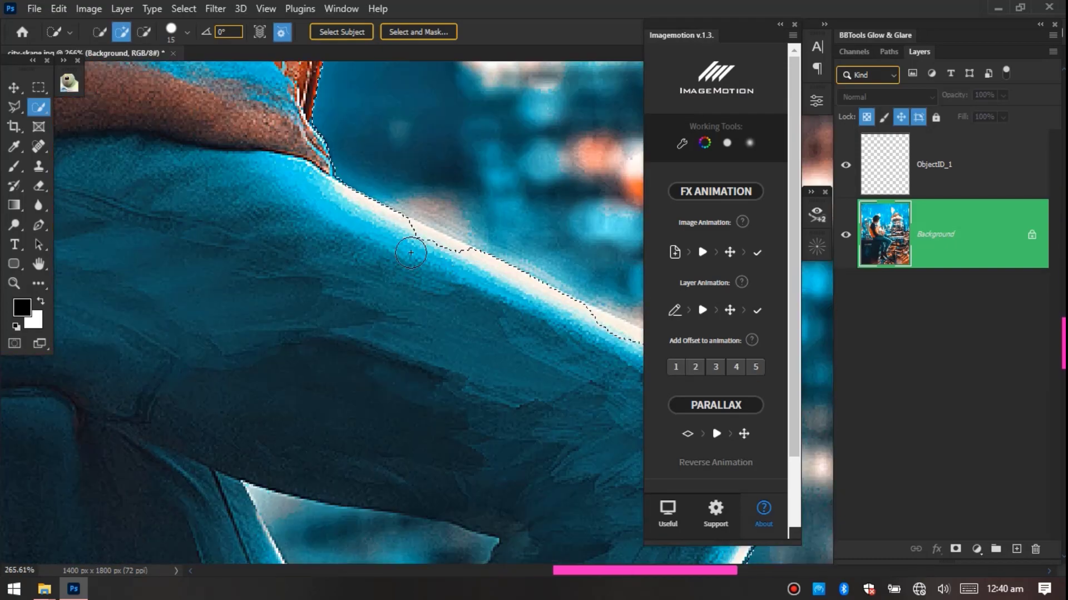
{"action": "left_click_drag", "start_coordinate": [417, 239], "coordinate": [412, 345]}
With a smaller brush, refine the selection edge around the man's sneakers
{"action": "scroll", "coordinate": [411, 344], "scroll_direction": "right", "scroll_amount": 3}
{"action": "key", "text": "bracketleft"}
{"action": "key", "text": "bracketleft"}
{"action": "key", "text": "bracketleft"}
{"action": "key", "text": "bracketleft"}
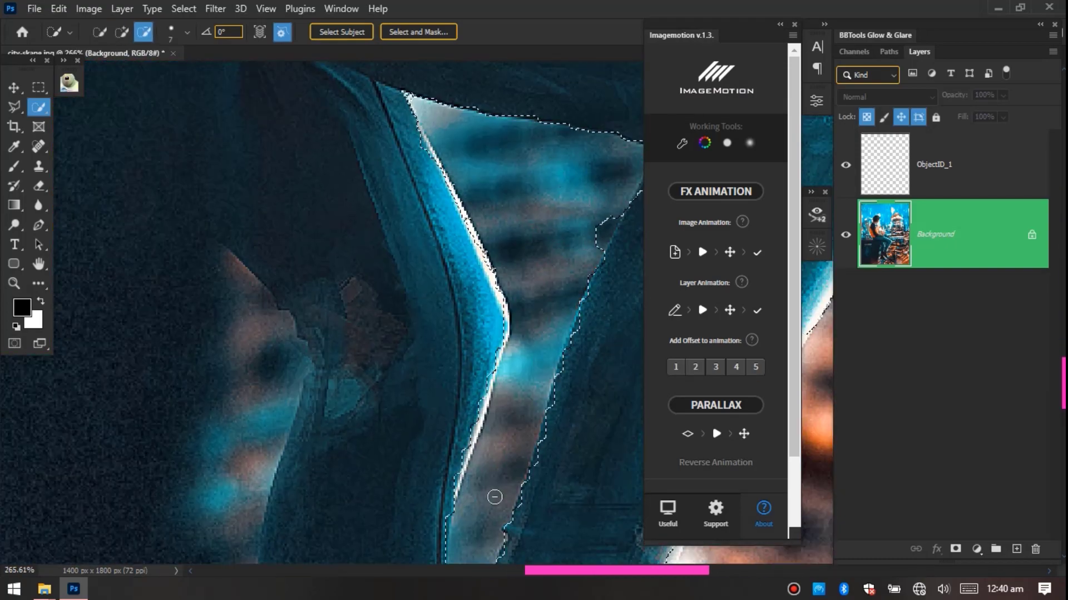
{"action": "scroll", "coordinate": [493, 495], "scroll_direction": "down", "scroll_amount": 3}
{"action": "left_click_drag", "start_coordinate": [486, 396], "coordinate": [370, 203]}
{"action": "scroll", "coordinate": [369, 203], "scroll_direction": "up", "scroll_amount": 2}
{"action": "scroll", "coordinate": [370, 202], "scroll_direction": "down", "scroll_amount": 3}
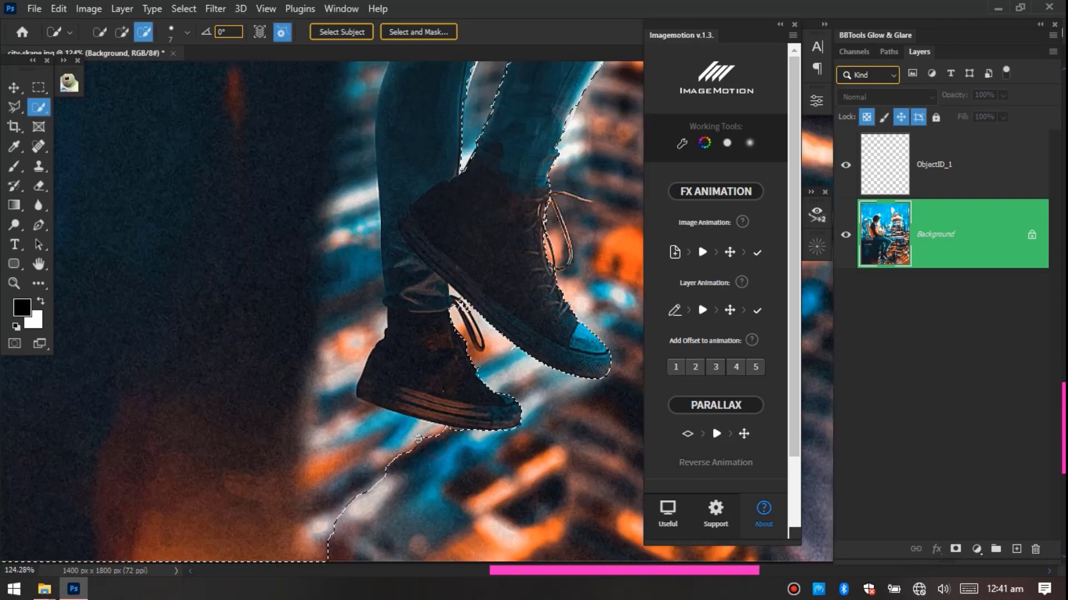
{"action": "scroll", "coordinate": [404, 439], "scroll_direction": "up", "scroll_amount": 3}
{"action": "scroll", "coordinate": [460, 294], "scroll_direction": "up", "scroll_amount": 4}
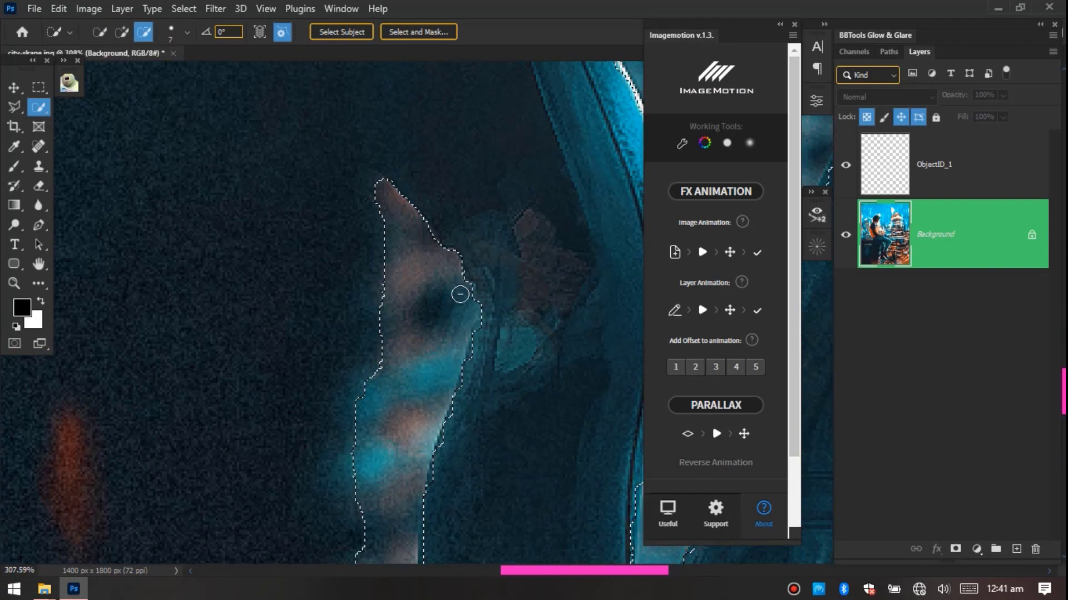
{"action": "scroll", "coordinate": [440, 339], "scroll_direction": "down", "scroll_amount": 8}
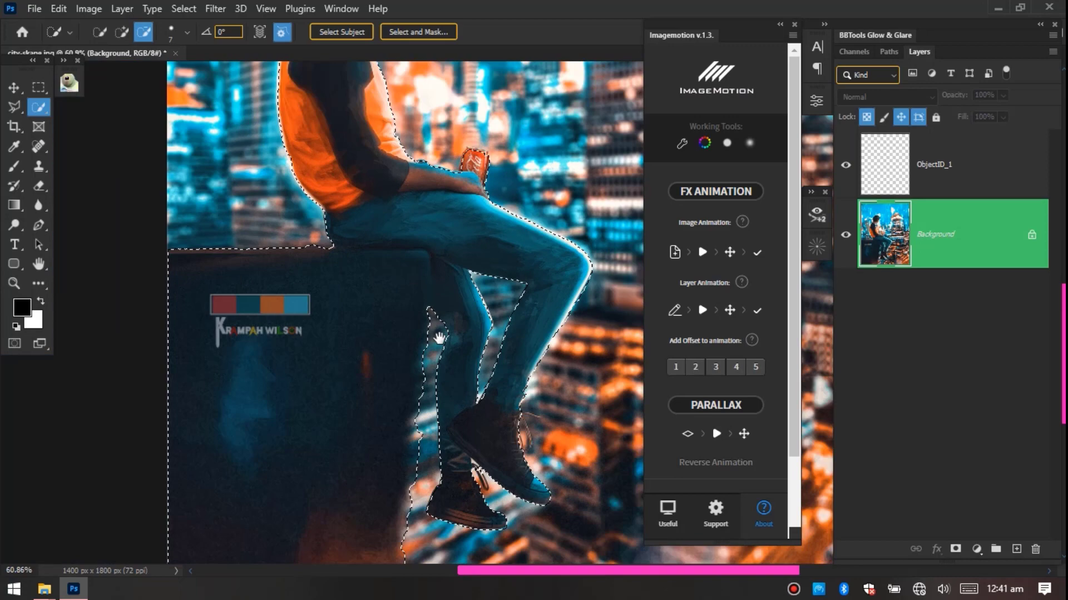
{"action": "scroll", "coordinate": [437, 362], "scroll_direction": "up", "scroll_amount": 5}
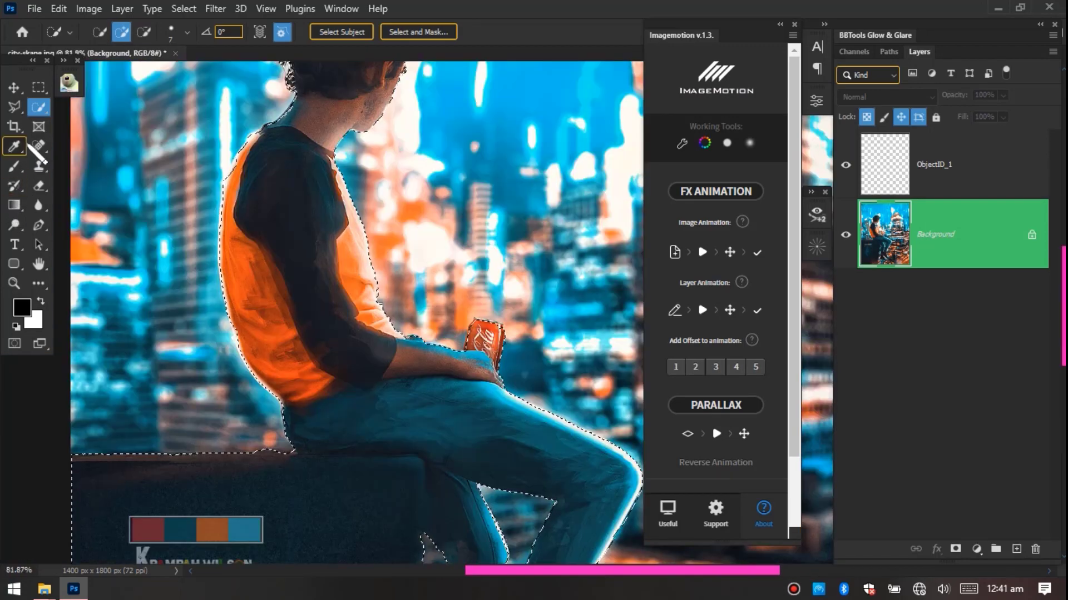
Switch to the Brush tool with a 1000 px Hard Round tip at 100% hardness
{"action": "left_click", "coordinate": [15, 165]}
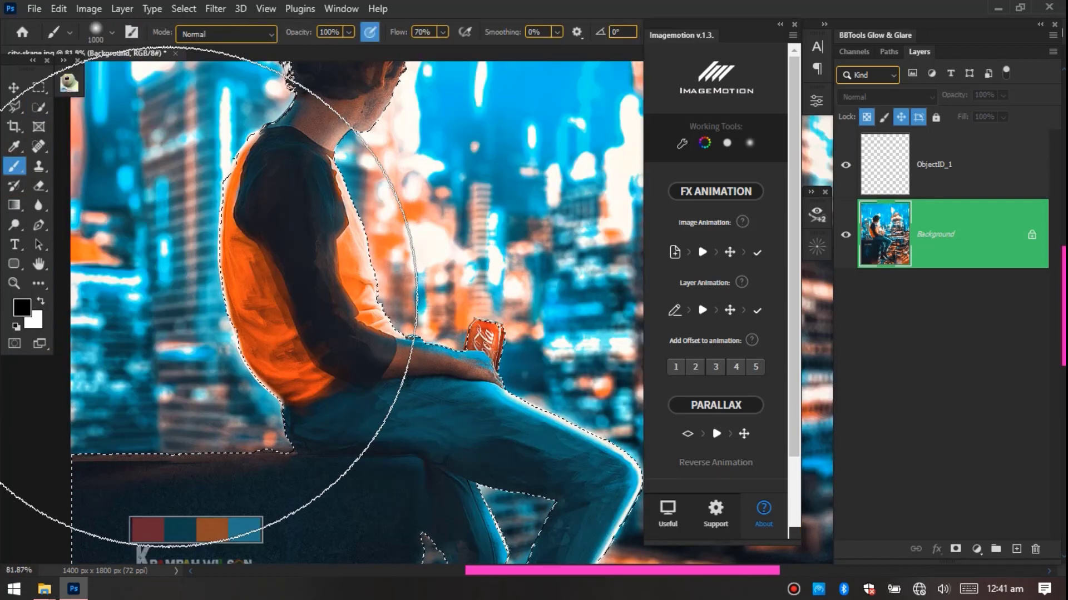
{"action": "right_click", "coordinate": [432, 292]}
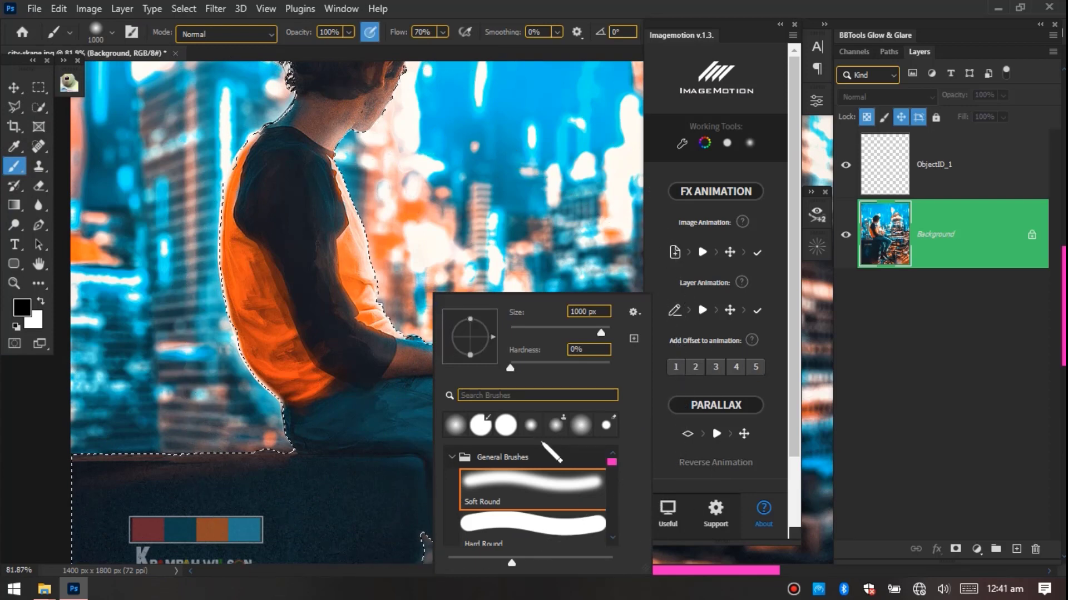
{"action": "left_click", "coordinate": [517, 533]}
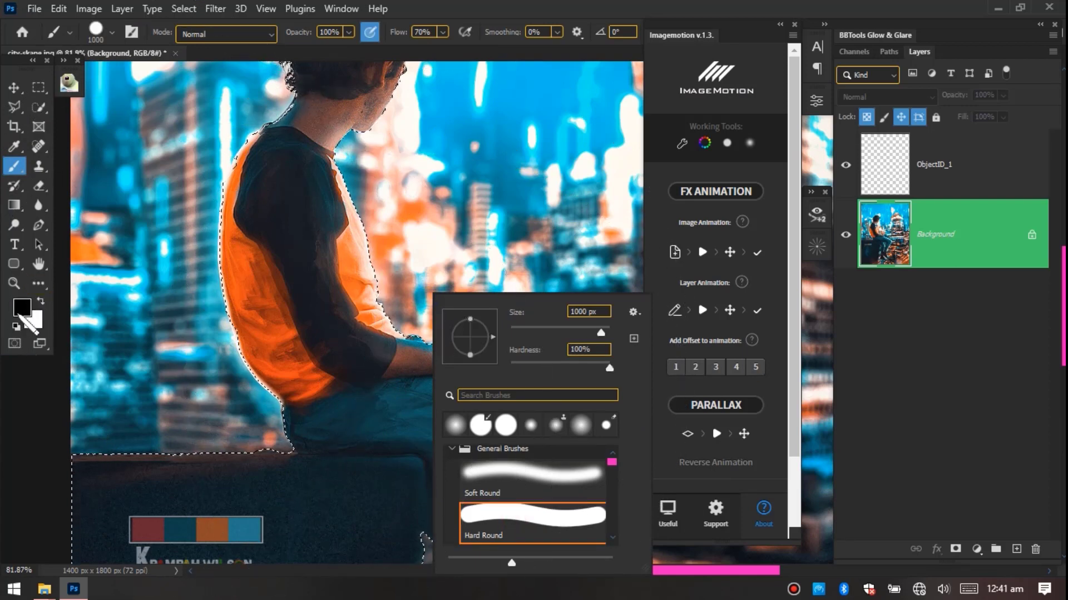
{"action": "left_click", "coordinate": [455, 10]}
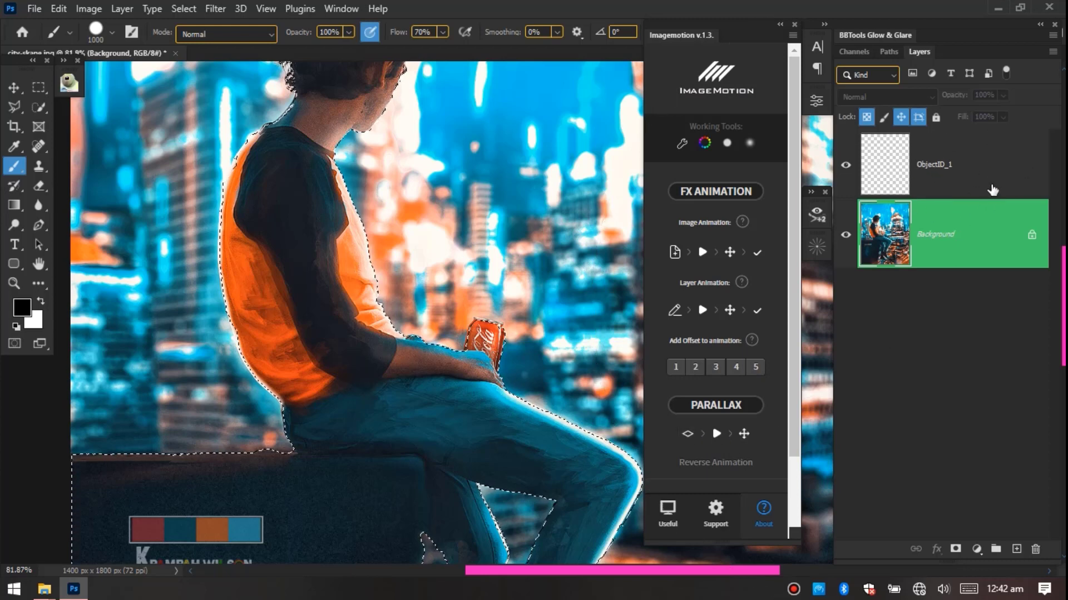
Paint the selected man and ledge solid black on ObjectID_1, then open the Select menu
{"action": "left_click", "coordinate": [958, 173]}
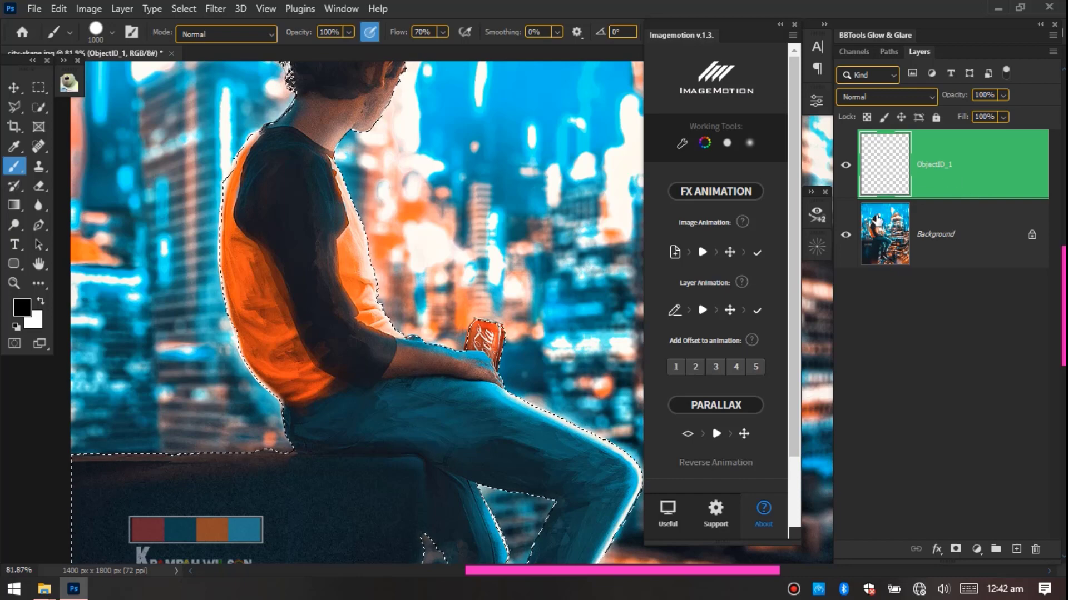
{"action": "scroll", "coordinate": [445, 362], "scroll_direction": "down", "scroll_amount": 3}
{"action": "mouse_move", "coordinate": [334, 465]}
{"action": "left_mouse_down"}
{"action": "mouse_move", "coordinate": [395, 350]}
{"action": "mouse_move", "coordinate": [427, 492]}
{"action": "left_mouse_up"}
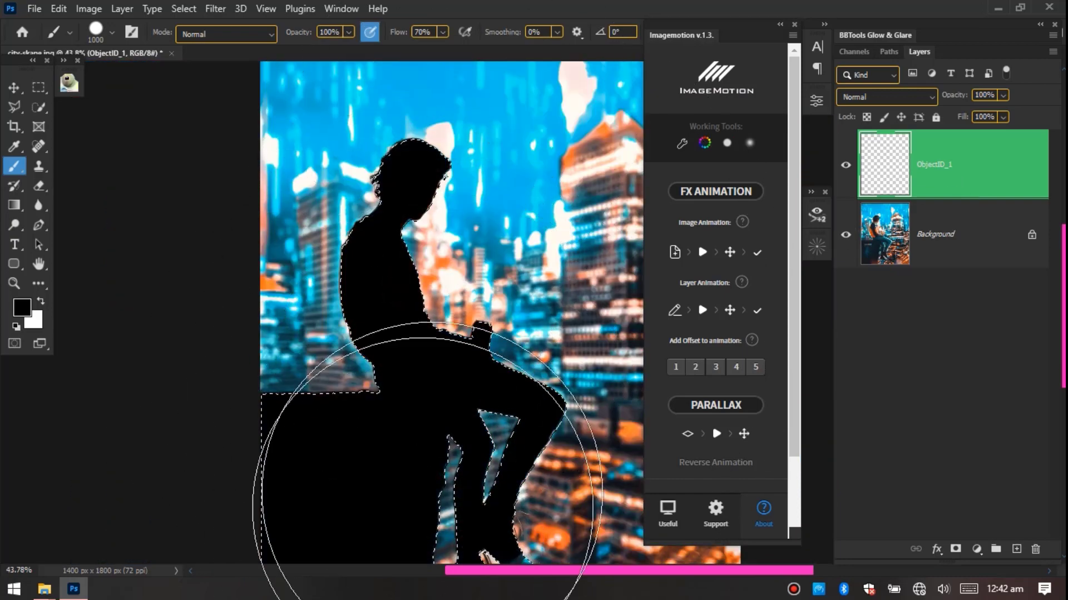
{"action": "left_click_drag", "start_coordinate": [418, 394], "coordinate": [389, 252]}
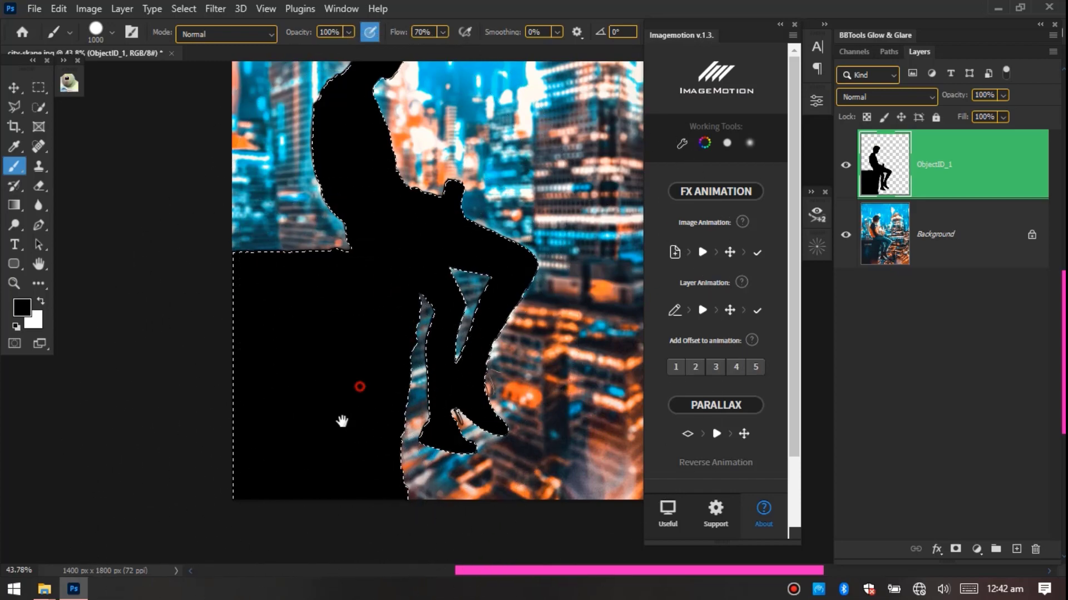
{"action": "left_click_drag", "start_coordinate": [342, 422], "coordinate": [310, 508]}
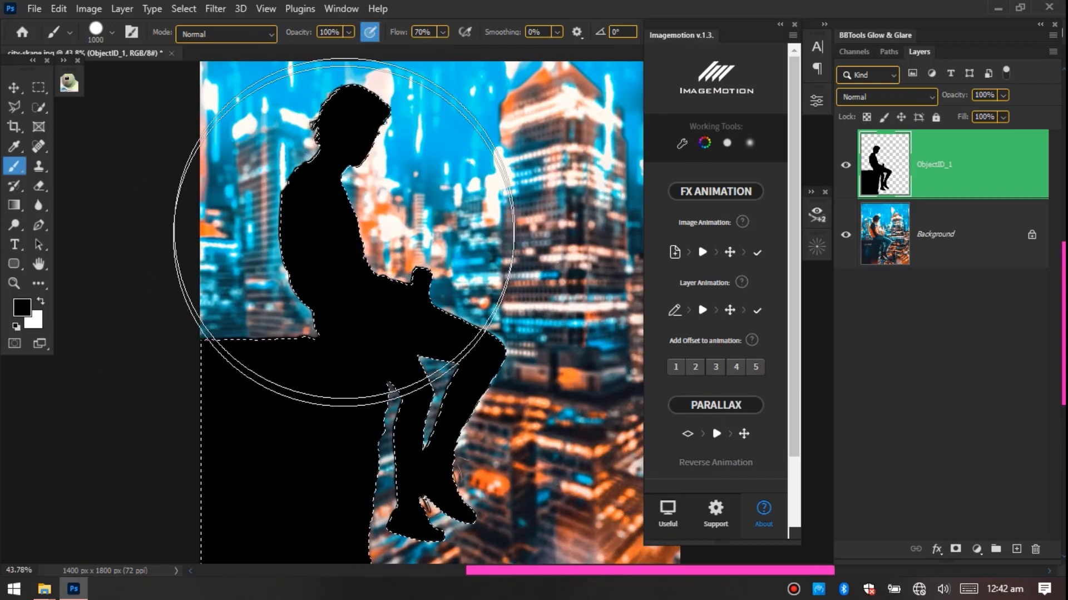
{"action": "scroll", "coordinate": [356, 295], "scroll_direction": "down", "scroll_amount": 3}
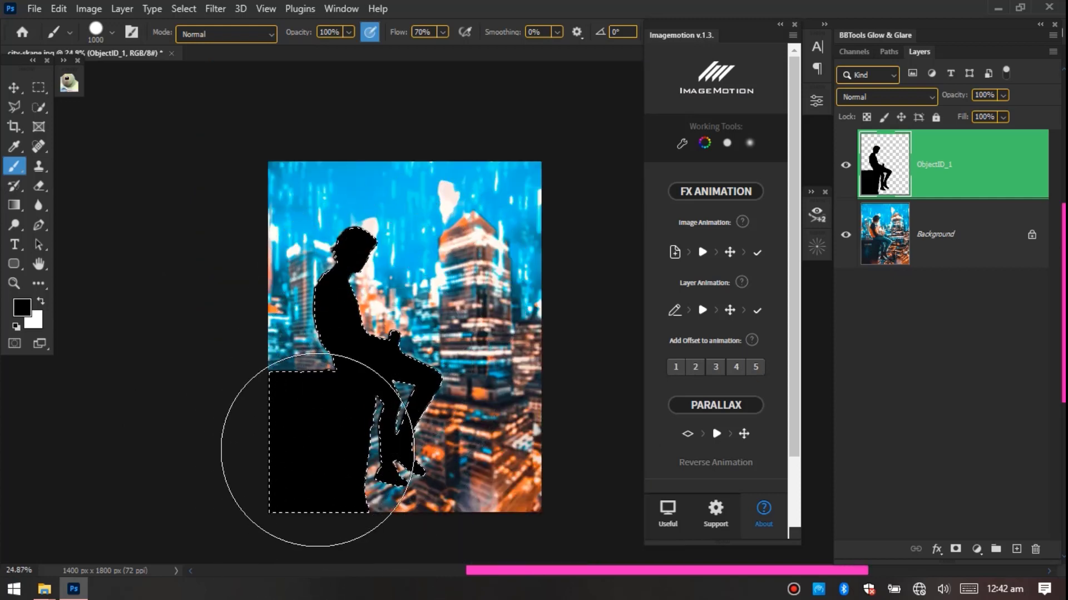
{"action": "left_click", "coordinate": [177, 8]}
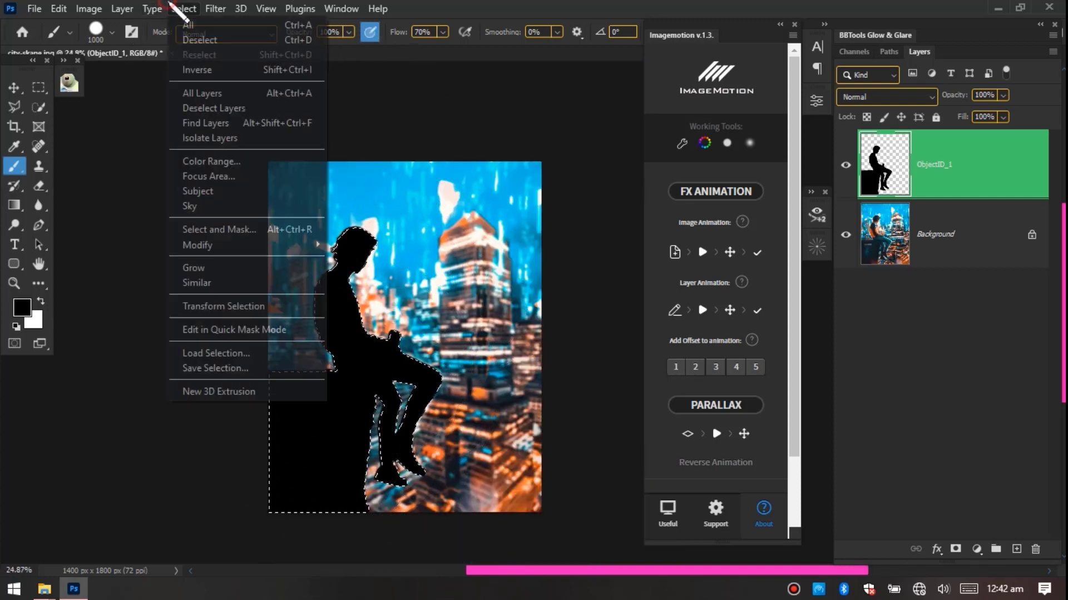
Deselect, then run Parallax play to create 1_Obj_ZoomIn, Object Front and Background Back
{"action": "left_click", "coordinate": [212, 40]}
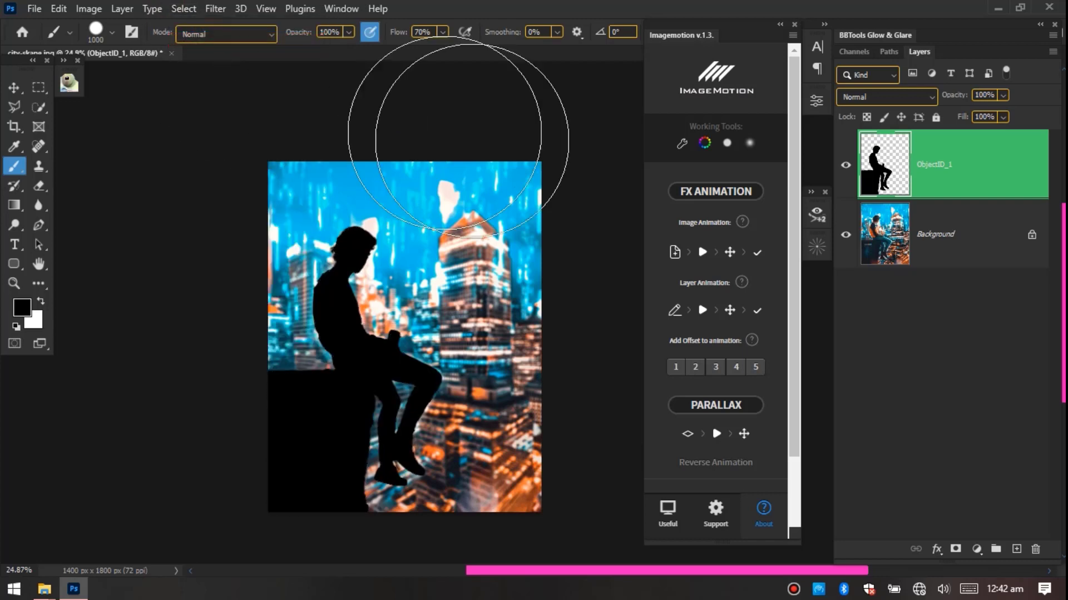
{"action": "left_click", "coordinate": [715, 432]}
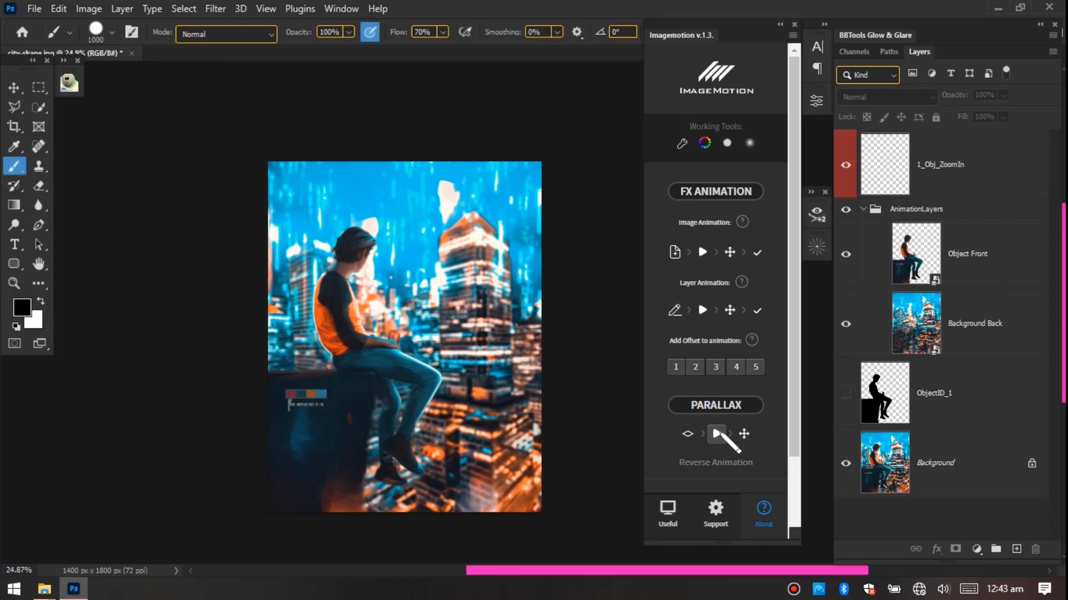
Collapse and re-expand the AnimationLayers group and show the Timeline panel
{"action": "left_click", "coordinate": [862, 210]}
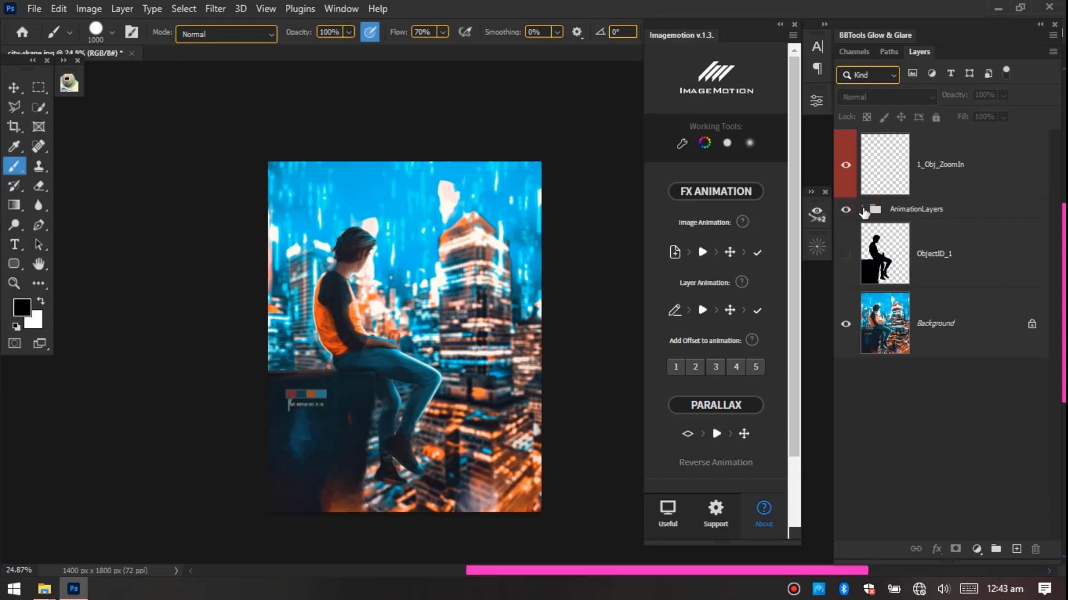
{"action": "left_click", "coordinate": [863, 211]}
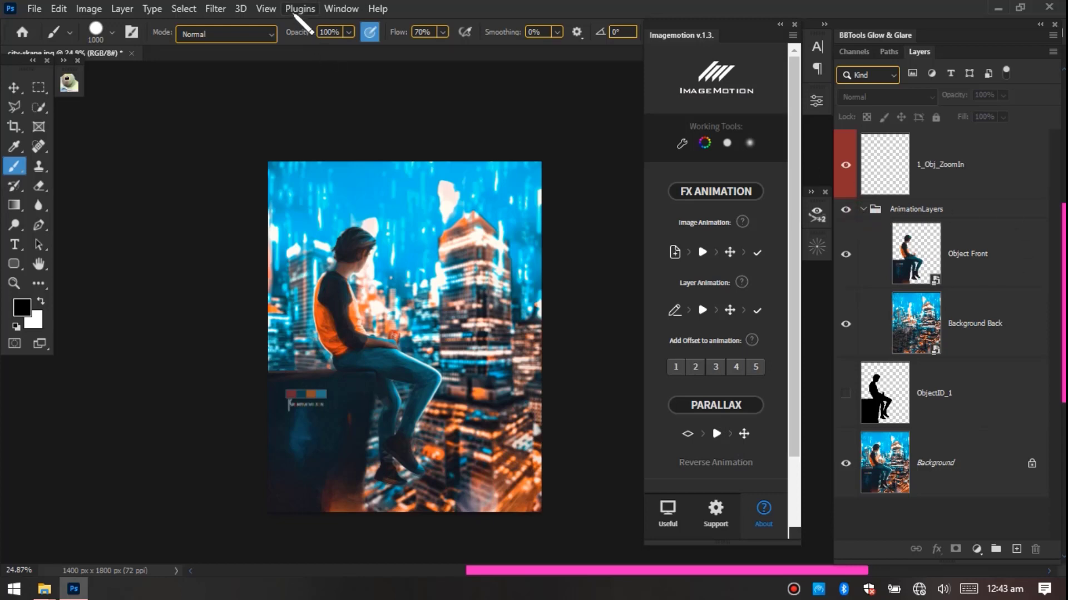
{"action": "left_click", "coordinate": [335, 11]}
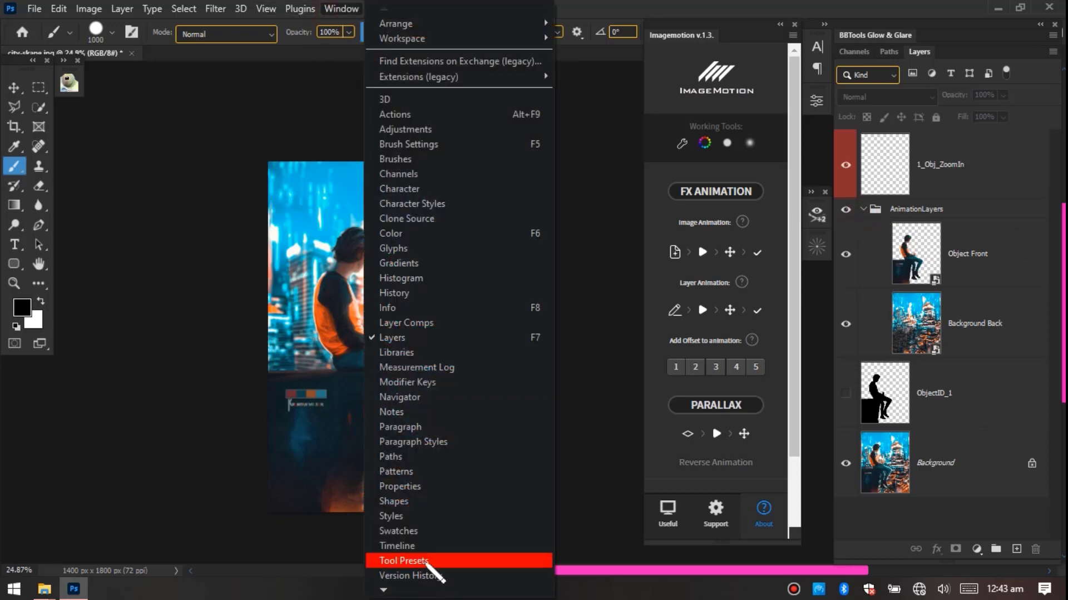
{"action": "left_click", "coordinate": [414, 546]}
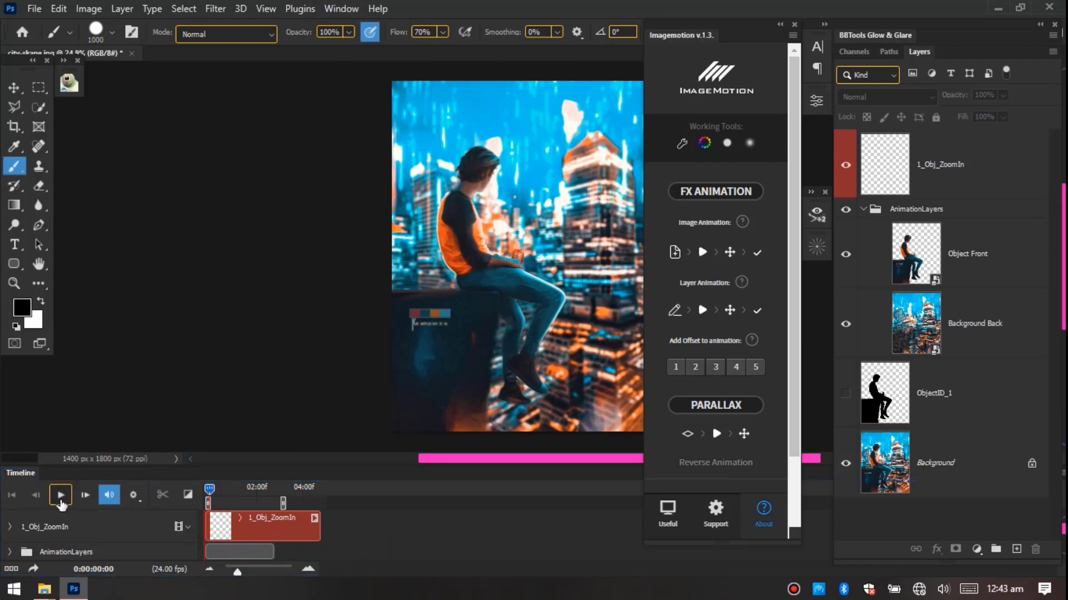
Play the 1_Obj_ZoomIn parallax zoom in the Timeline, stop it, reframe and replay
{"action": "left_click", "coordinate": [60, 495]}
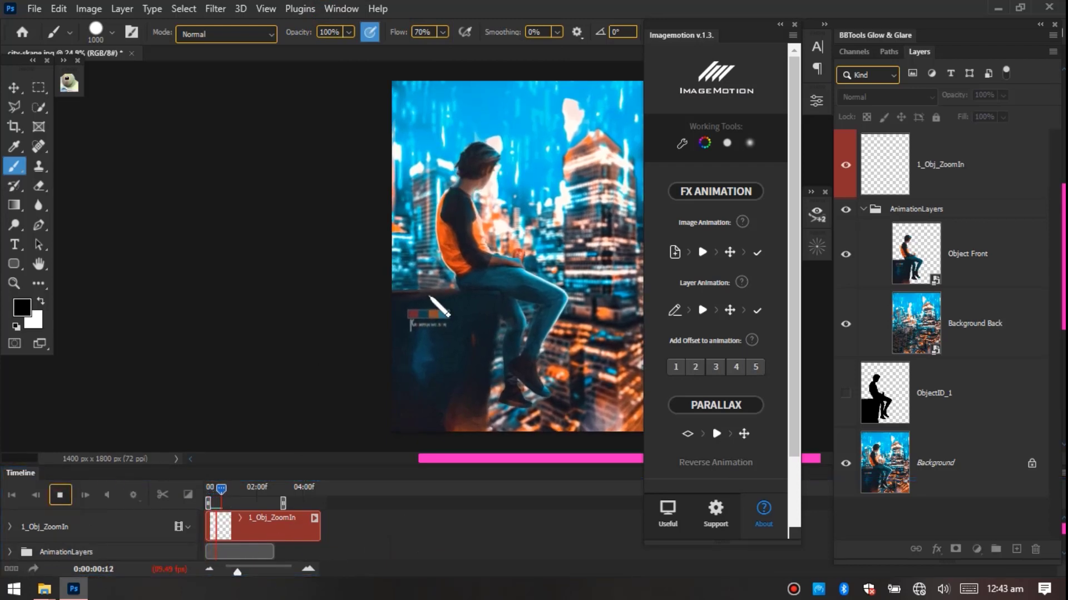
{"action": "key", "text": "space"}
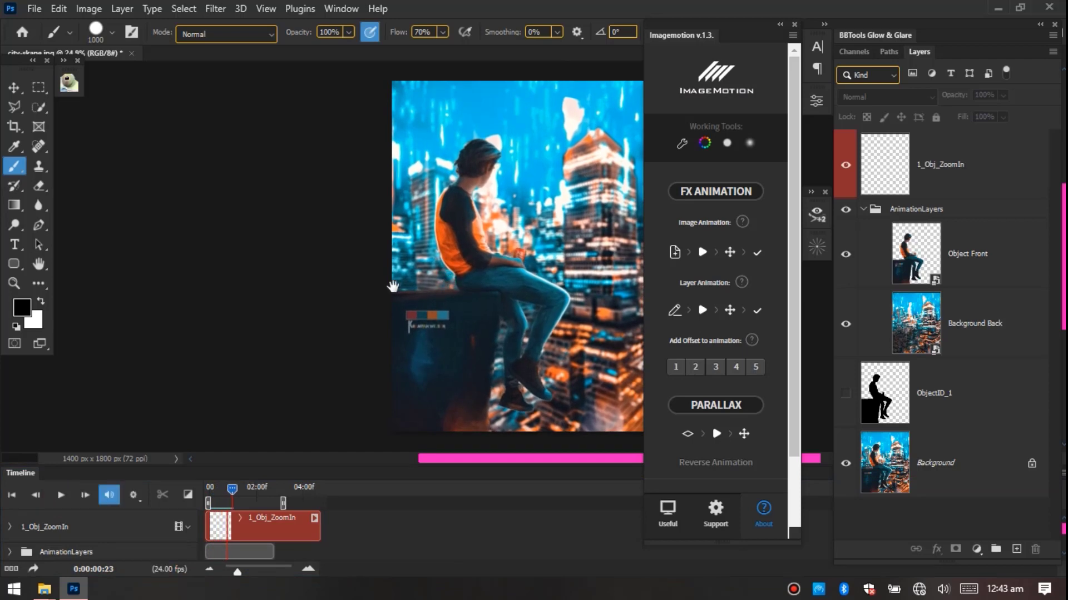
{"action": "left_click_drag", "start_coordinate": [392, 286], "coordinate": [298, 296]}
{"action": "scroll", "coordinate": [299, 296], "scroll_direction": "up", "scroll_amount": 1}
{"action": "left_click", "coordinate": [61, 507]}
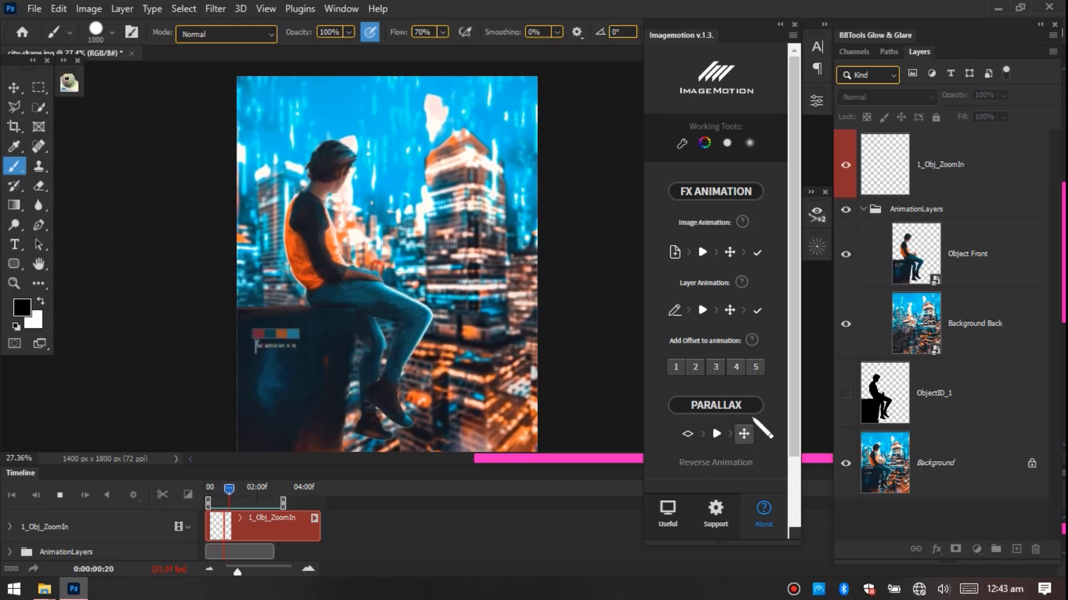
Via the Parallax move button, scale Object Front to 199.24% around an up-right reference point
{"action": "left_click", "coordinate": [744, 433]}
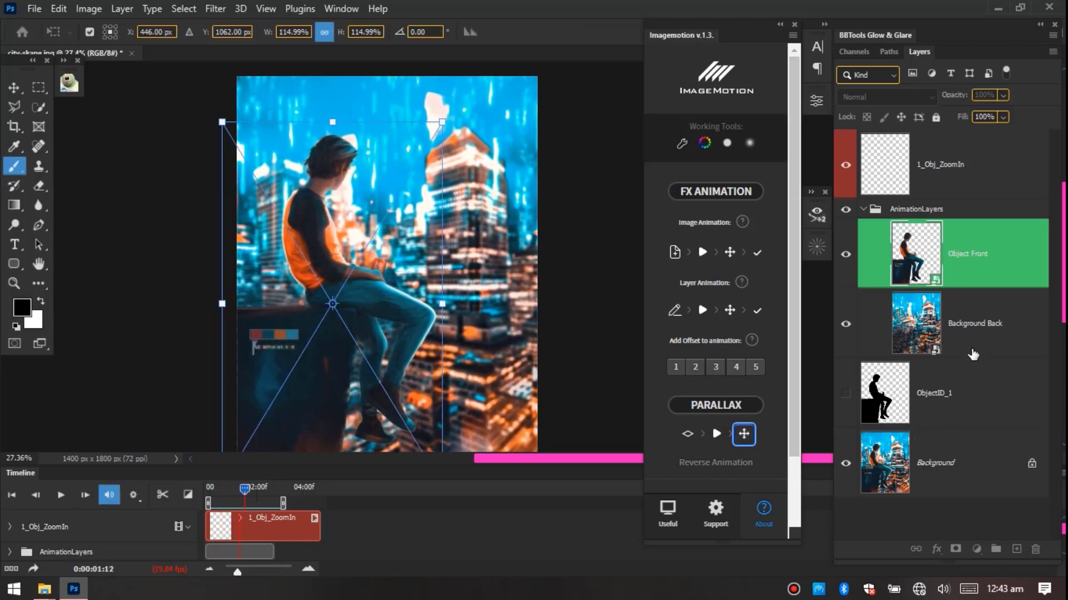
{"action": "scroll", "coordinate": [362, 307], "scroll_direction": "down", "scroll_amount": 3}
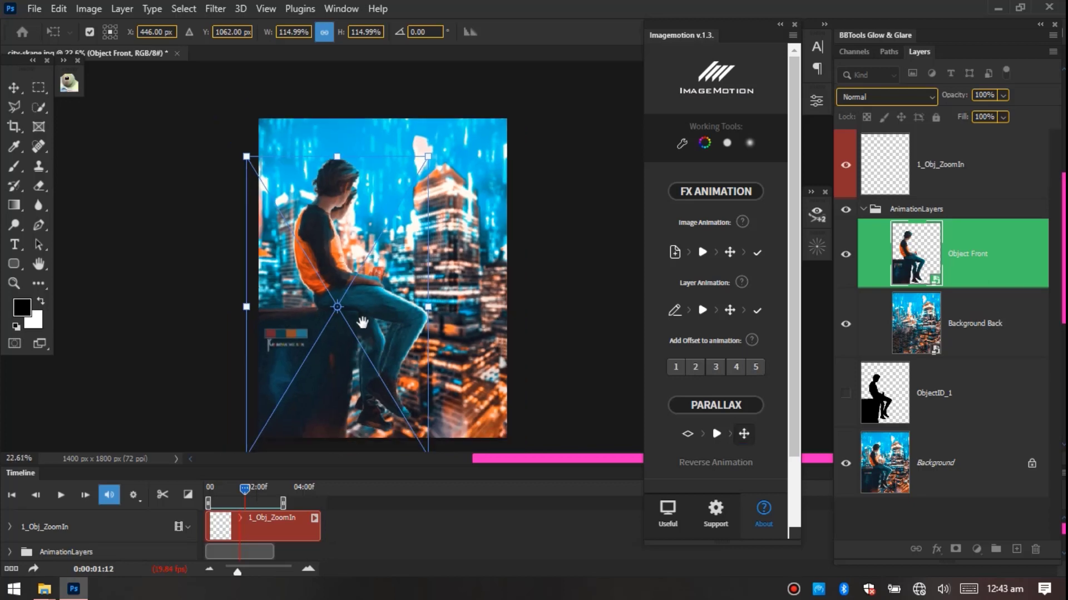
{"action": "scroll", "coordinate": [362, 307], "scroll_direction": "up", "scroll_amount": 1}
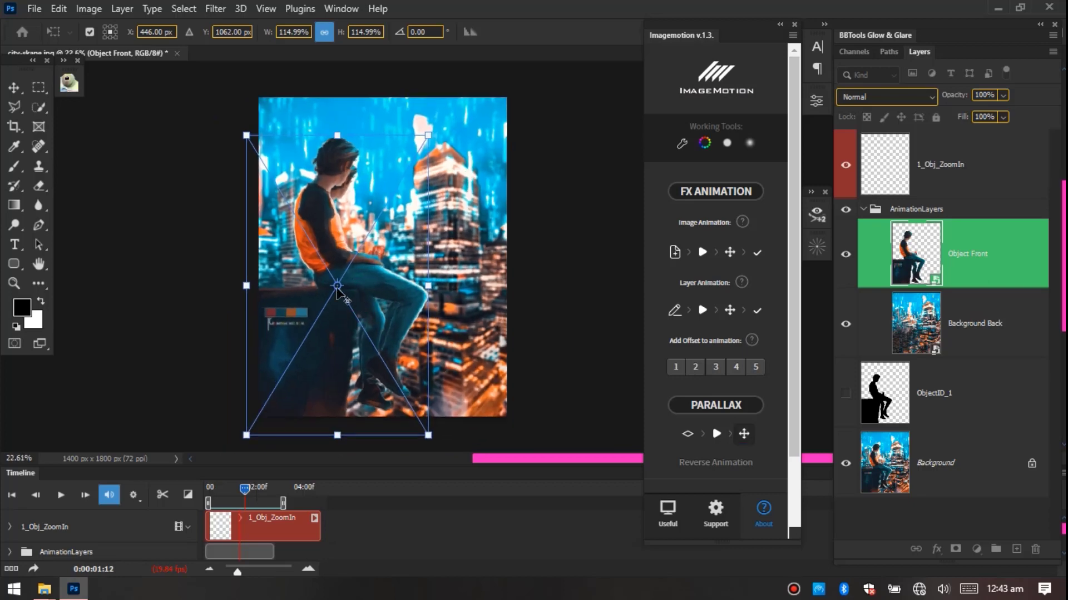
{"action": "scroll", "coordinate": [336, 289], "scroll_direction": "up", "scroll_amount": 8}
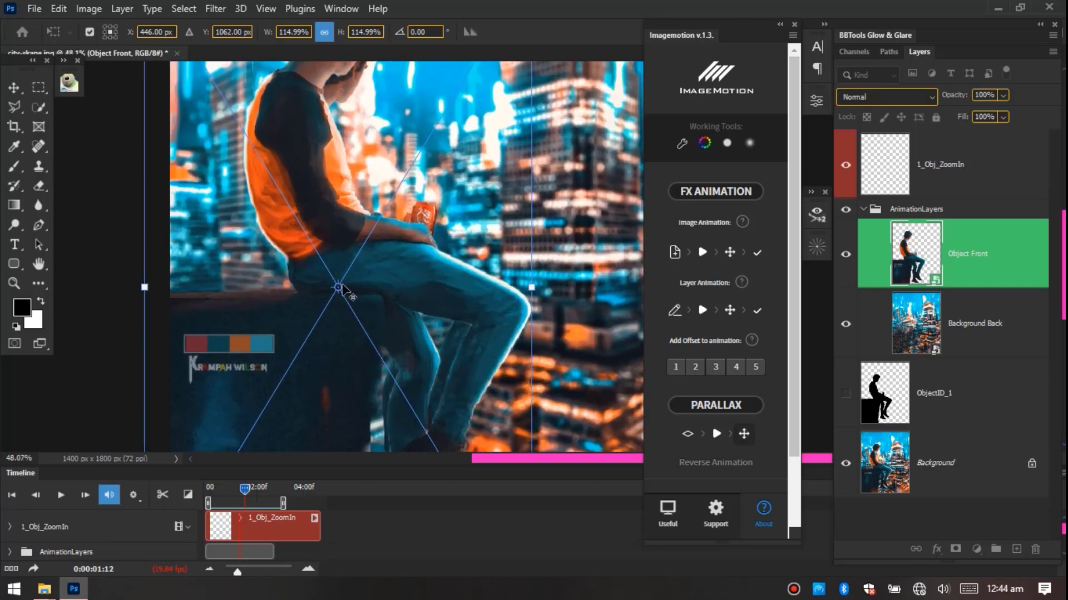
{"action": "scroll", "coordinate": [337, 288], "scroll_direction": "down", "scroll_amount": 8}
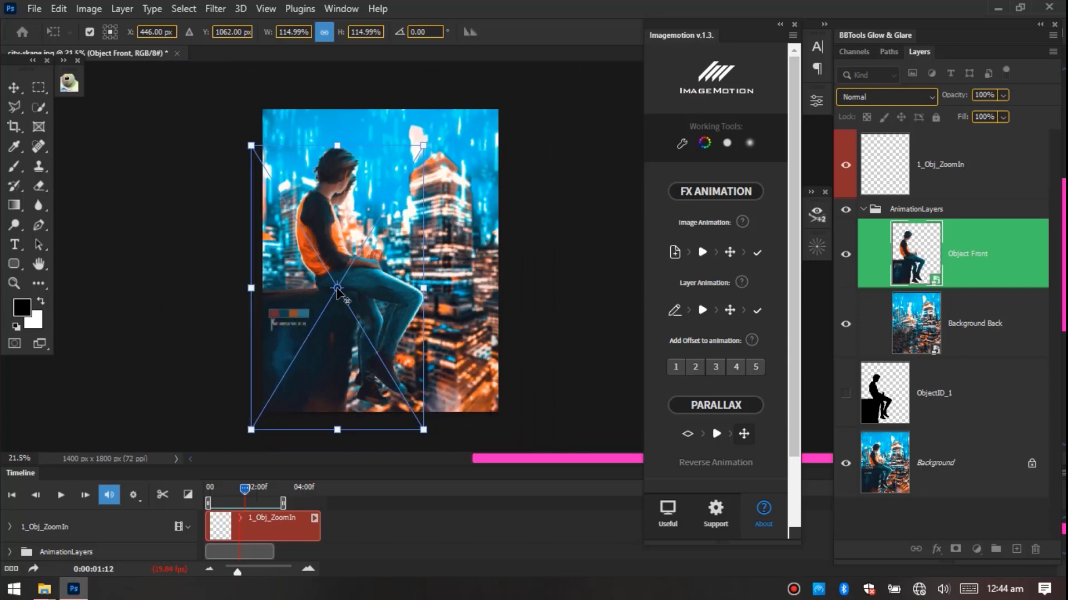
{"action": "left_click_drag", "start_coordinate": [337, 289], "coordinate": [421, 175]}
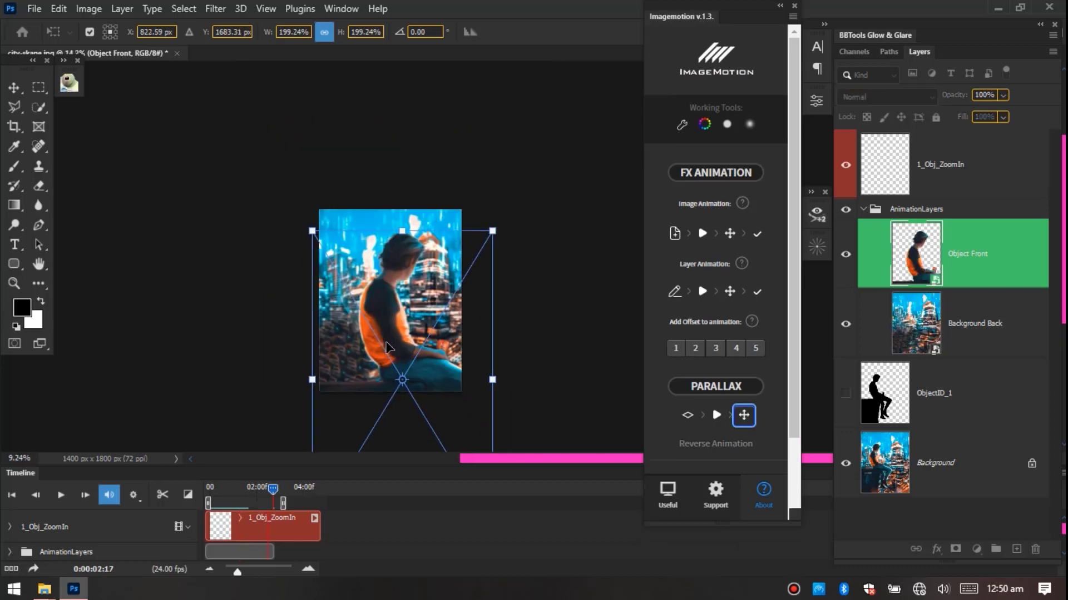
{"action": "key", "text": "Return"}
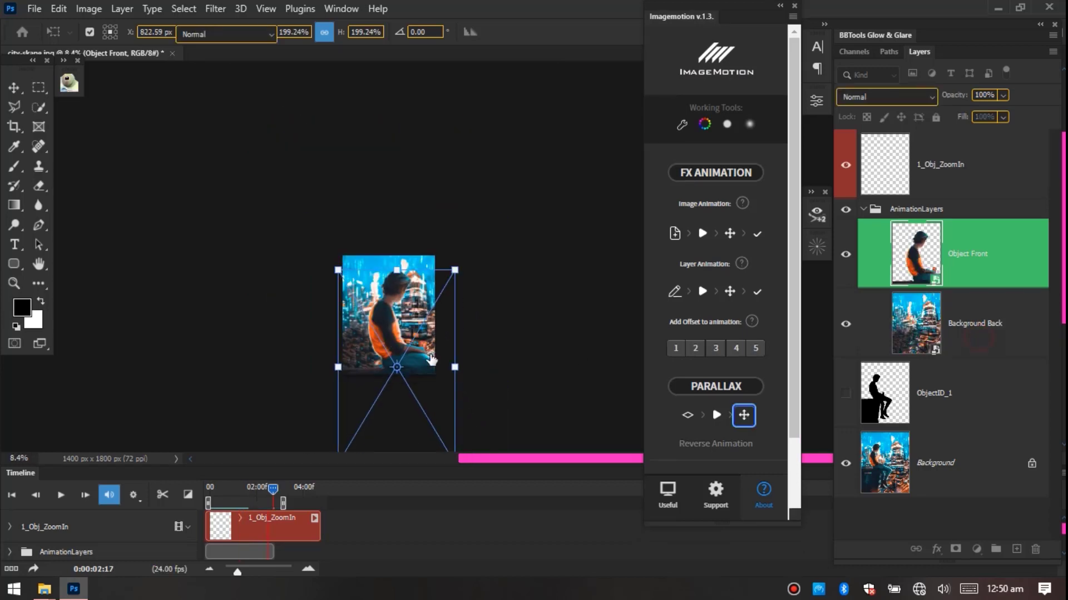
Scale Background Back to 191.27% around an up-right reference point and return to the Brush
{"action": "left_click", "coordinate": [980, 342]}
{"action": "key", "text": "ctrl+t"}
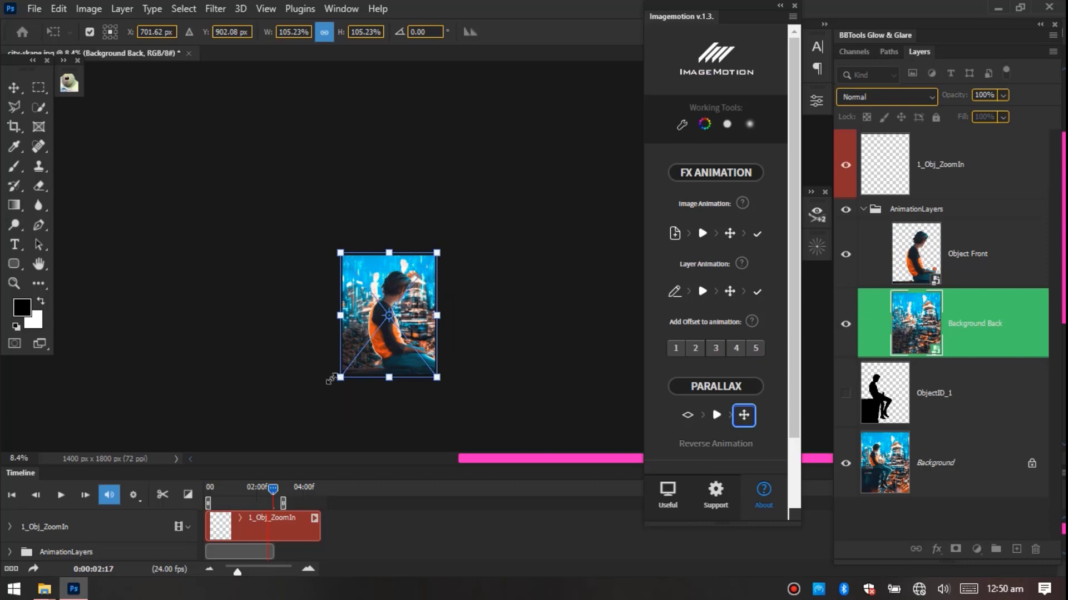
{"action": "left_click_drag", "start_coordinate": [388, 317], "coordinate": [415, 279]}
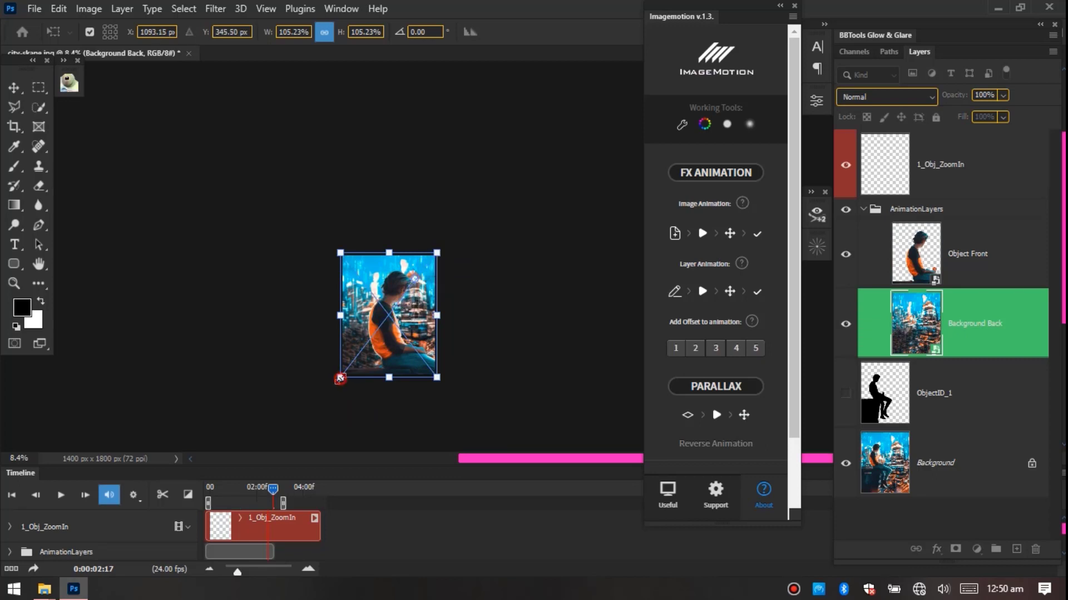
{"action": "left_click_drag", "start_coordinate": [334, 382], "coordinate": [227, 449]}
{"action": "key", "text": "Return"}
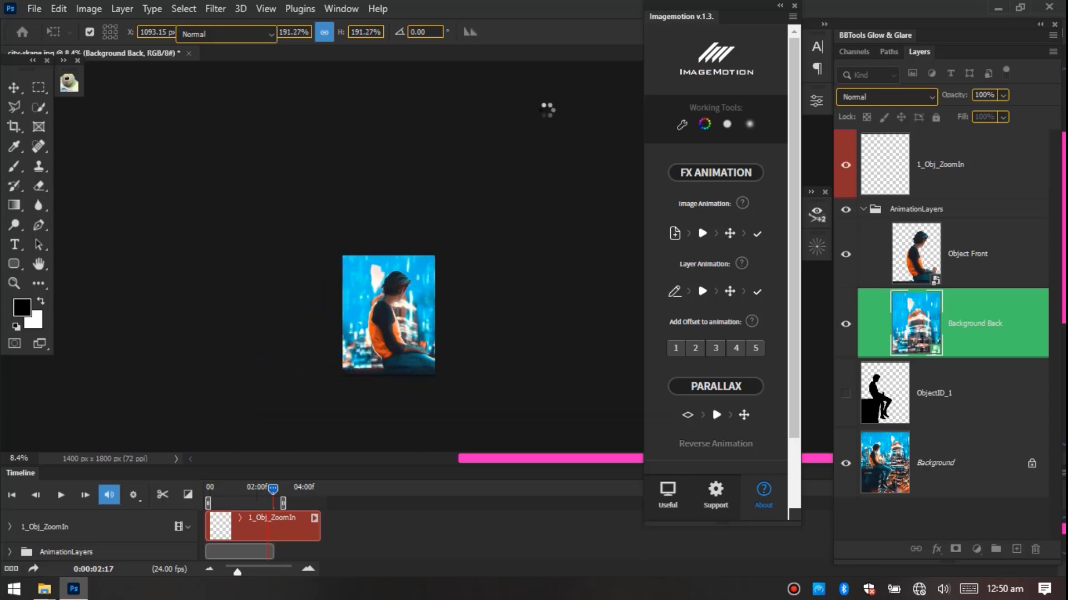
{"action": "key", "text": "b"}
{"action": "scroll", "coordinate": [403, 337], "scroll_direction": "up", "scroll_amount": 5}
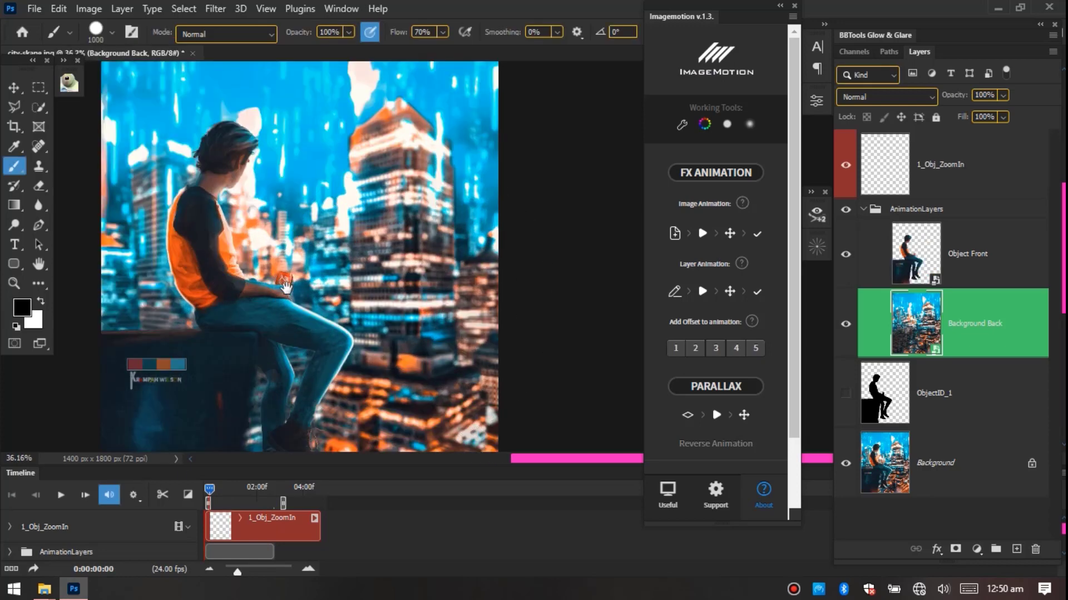
Zoom out and play the Timeline to preview the man and skyline enlarging together
{"action": "scroll", "coordinate": [285, 286], "scroll_direction": "down", "scroll_amount": 2}
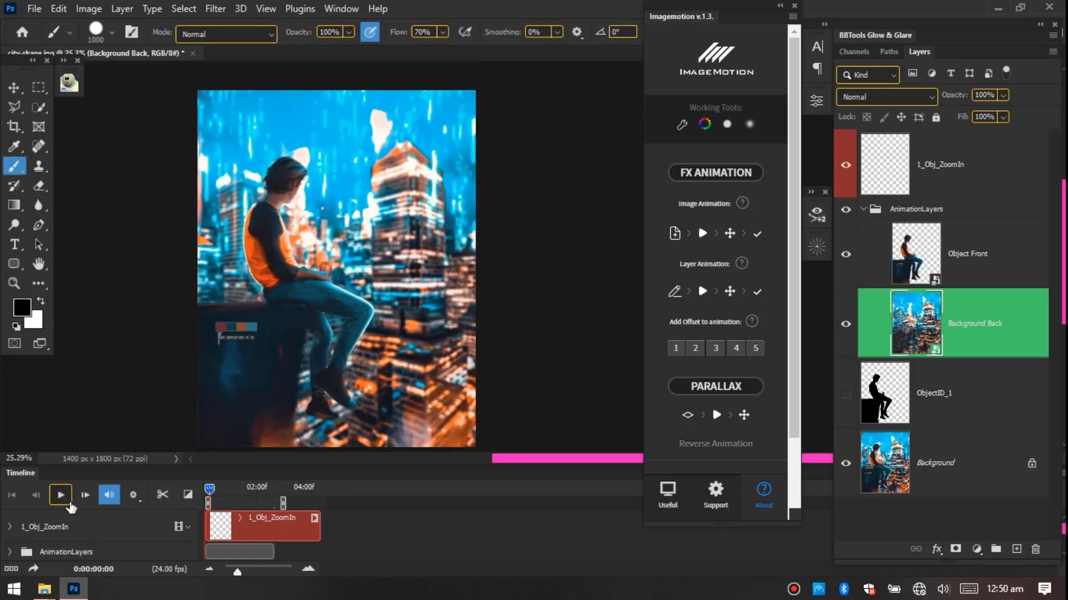
{"action": "left_click", "coordinate": [61, 495]}
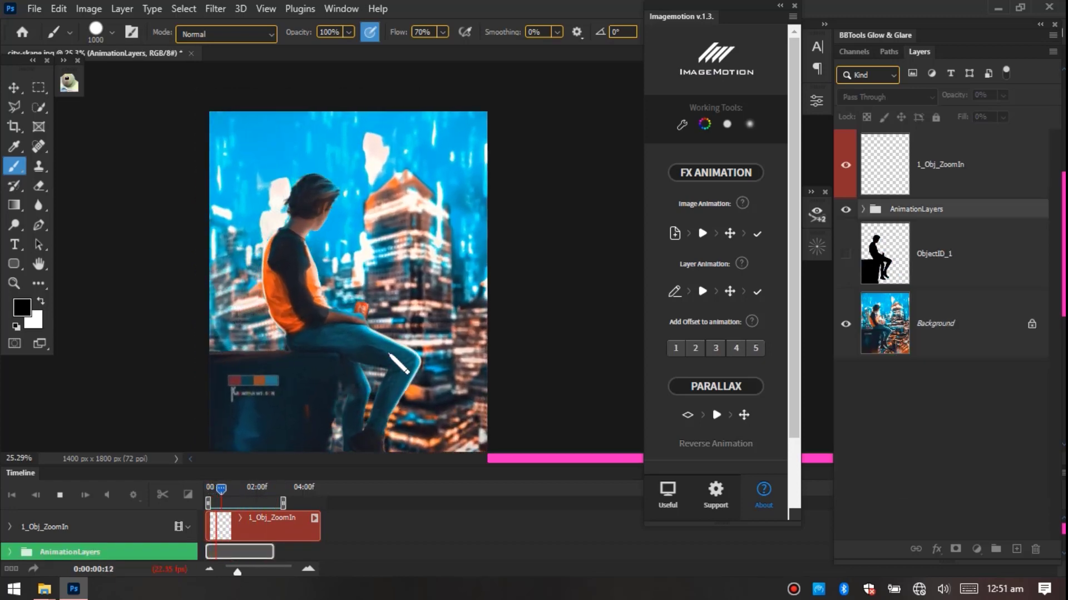
Bring up the Render Video dialog for city-skape.mp4 via File > Export > Render Video
{"action": "left_click", "coordinate": [34, 8]}
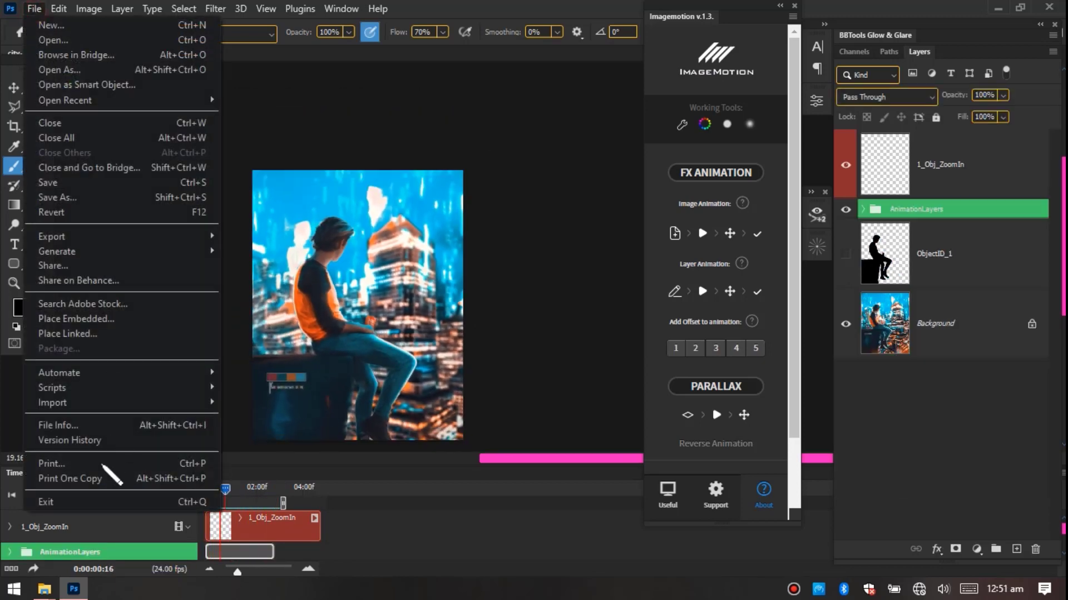
{"action": "mouse_move", "coordinate": [208, 236]}
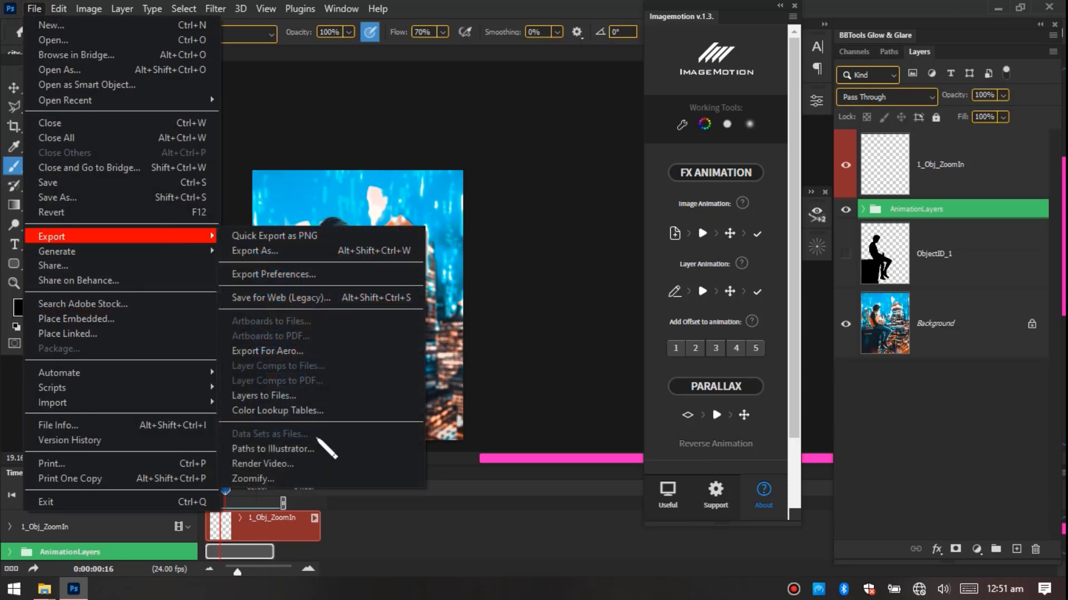
{"action": "left_click", "coordinate": [272, 465]}
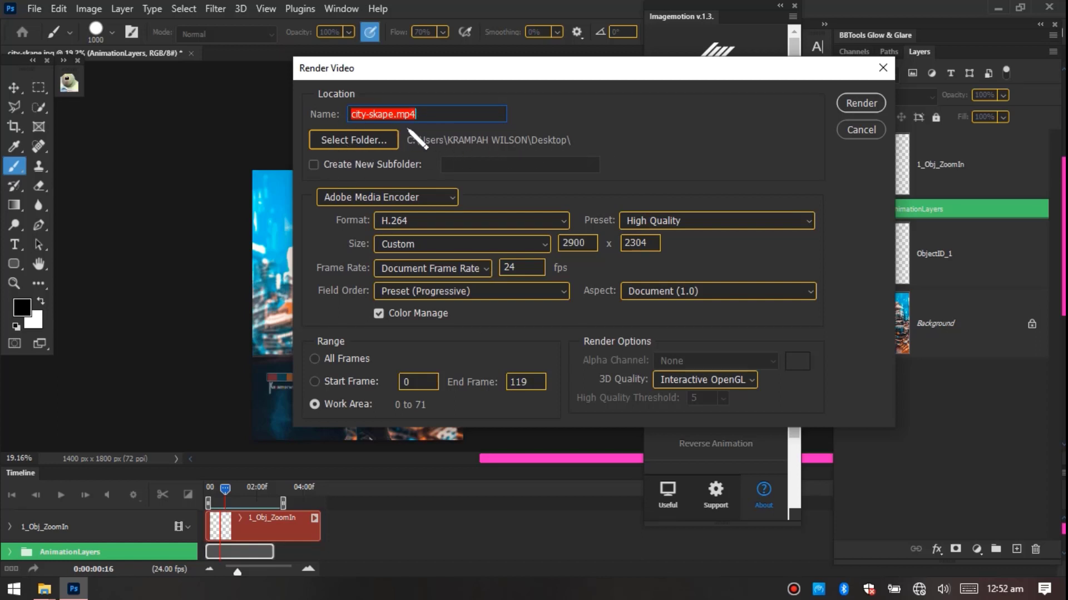
Choose H.264 as the format, keeping the High Quality preset and 1400×1800 Document Size
{"action": "left_click", "coordinate": [431, 224]}
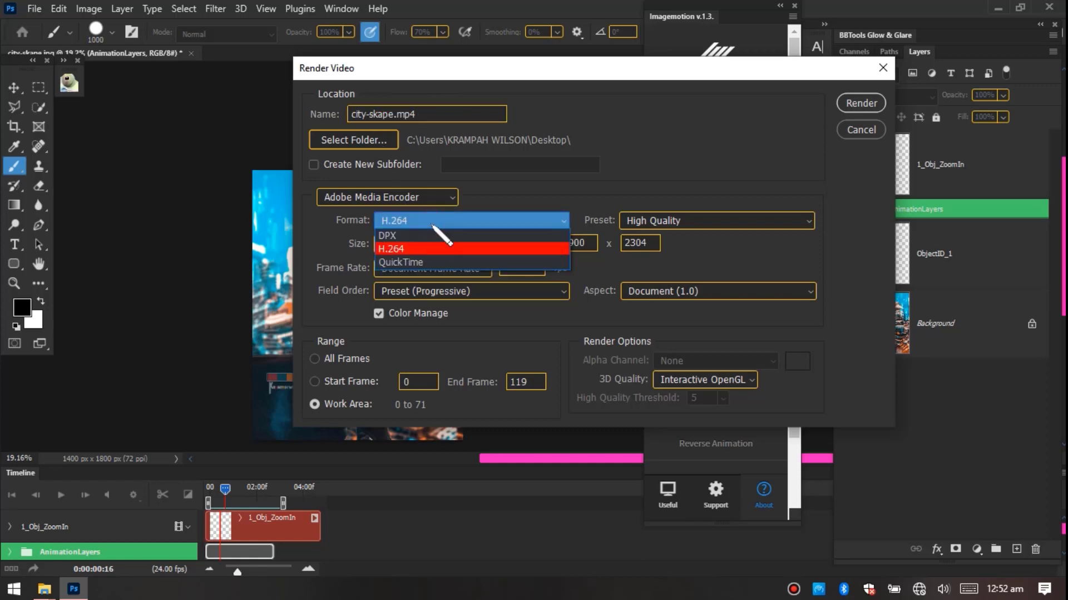
{"action": "left_click", "coordinate": [434, 222]}
{"action": "left_click", "coordinate": [689, 226]}
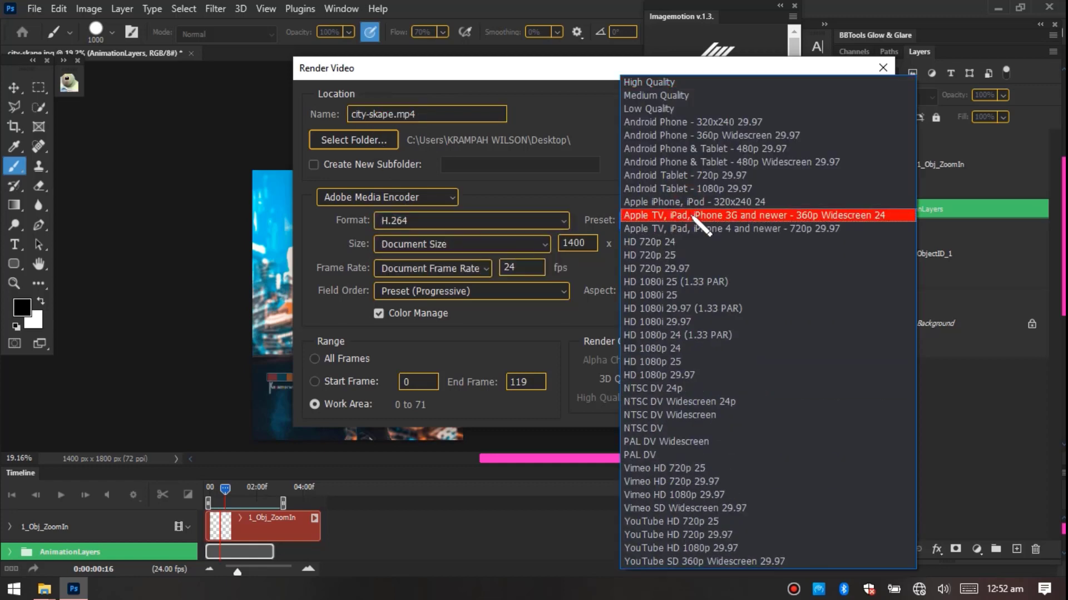
{"action": "left_click", "coordinate": [581, 186]}
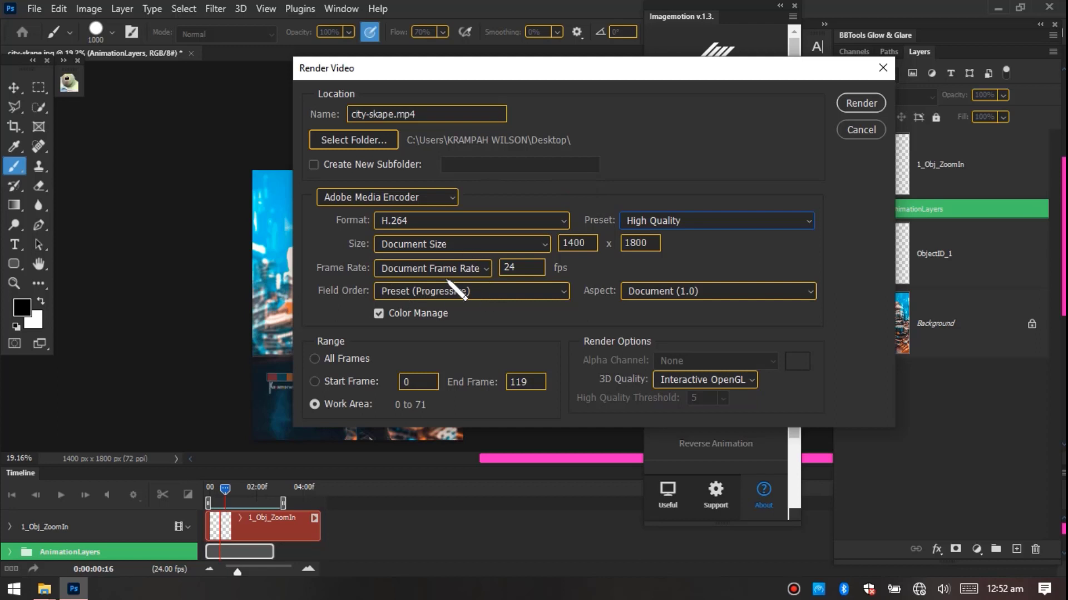